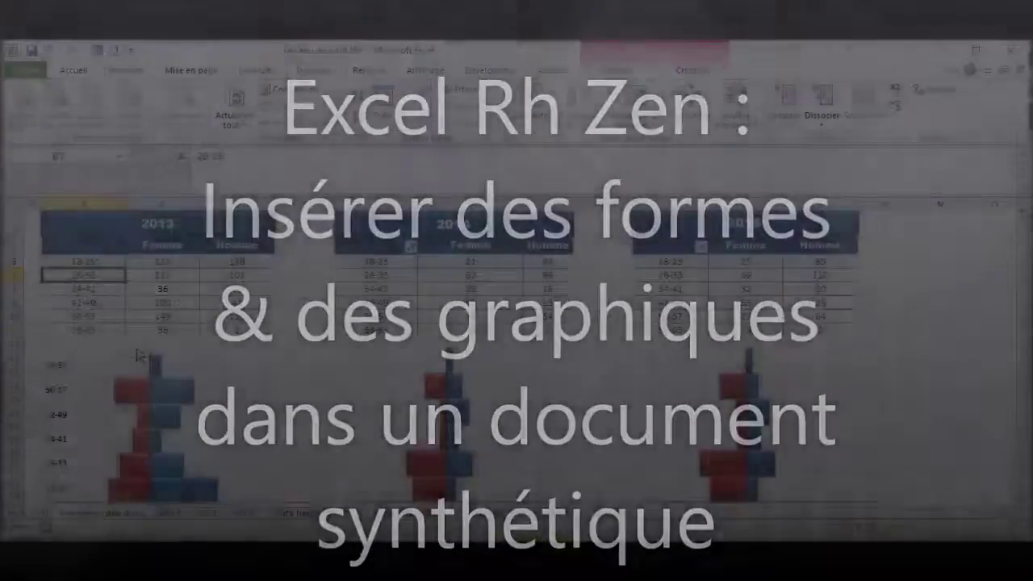
# Insert a blank worksheet, Feuil4, before the Pyramide des âges sheet
pyautogui.scroll(-3, 97, 295)
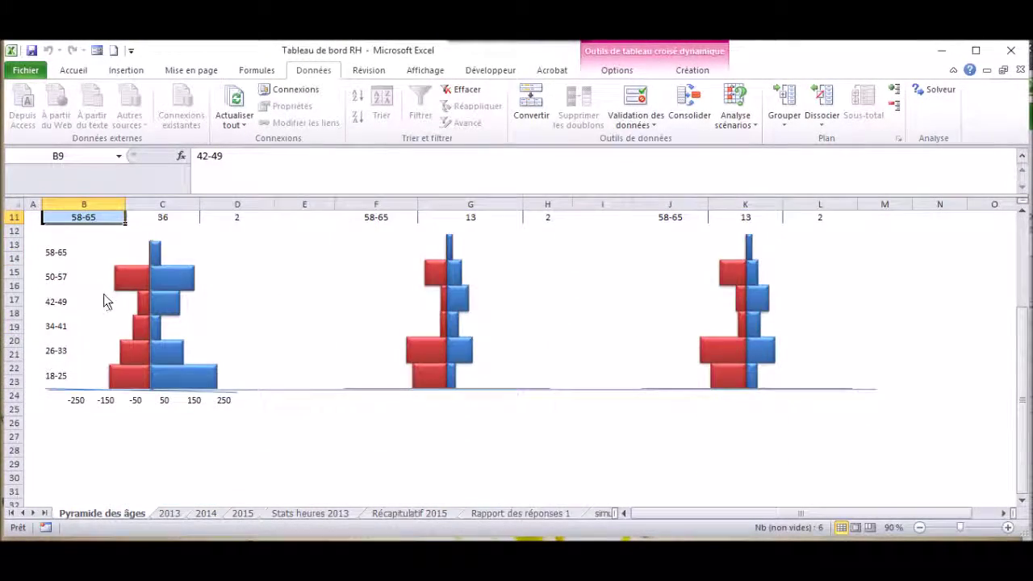
pyautogui.scroll(3, 101, 295)
pyautogui.rightClick(81, 514)
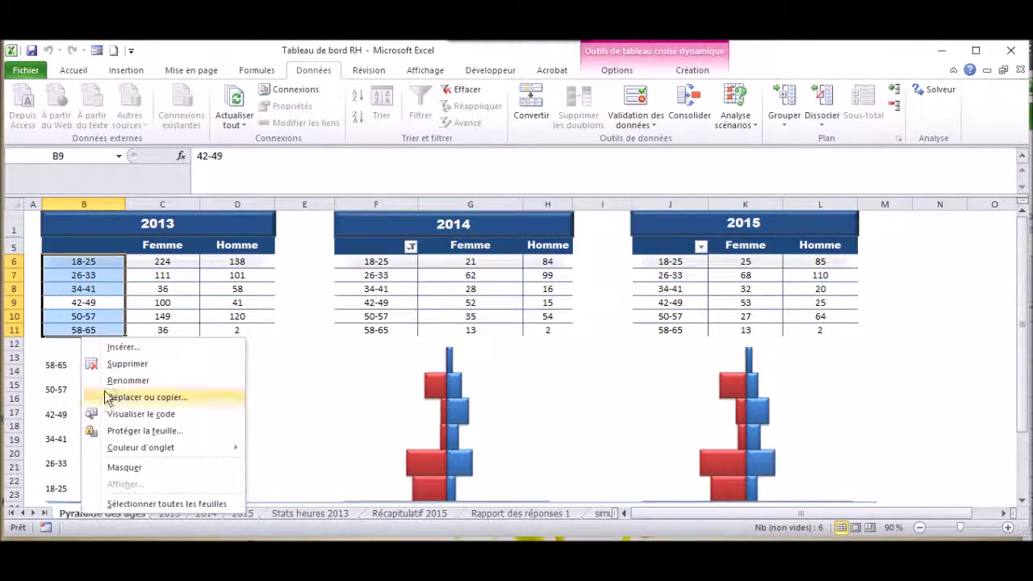
pyautogui.click(121, 347)
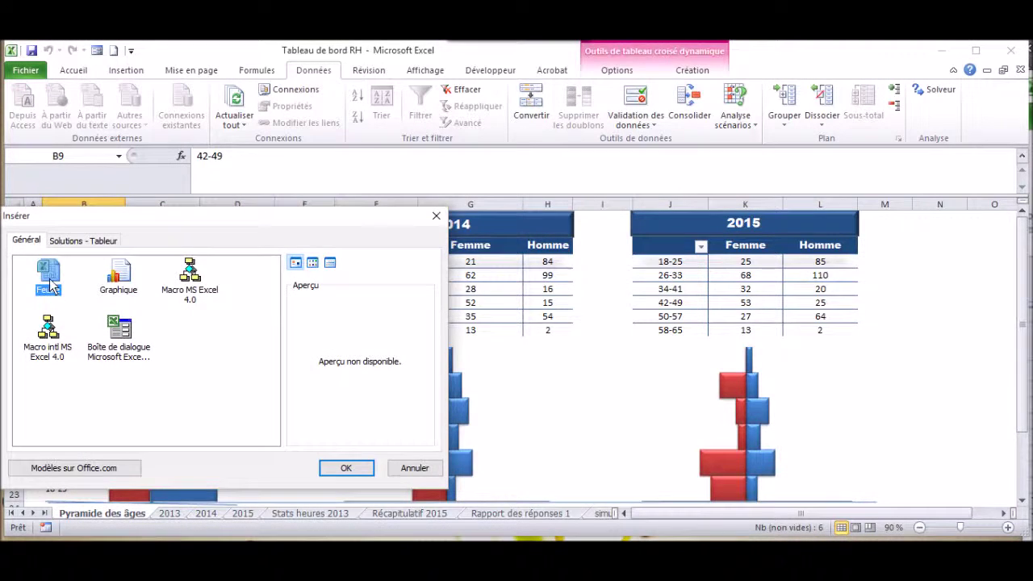
pyautogui.doubleClick(50, 278)
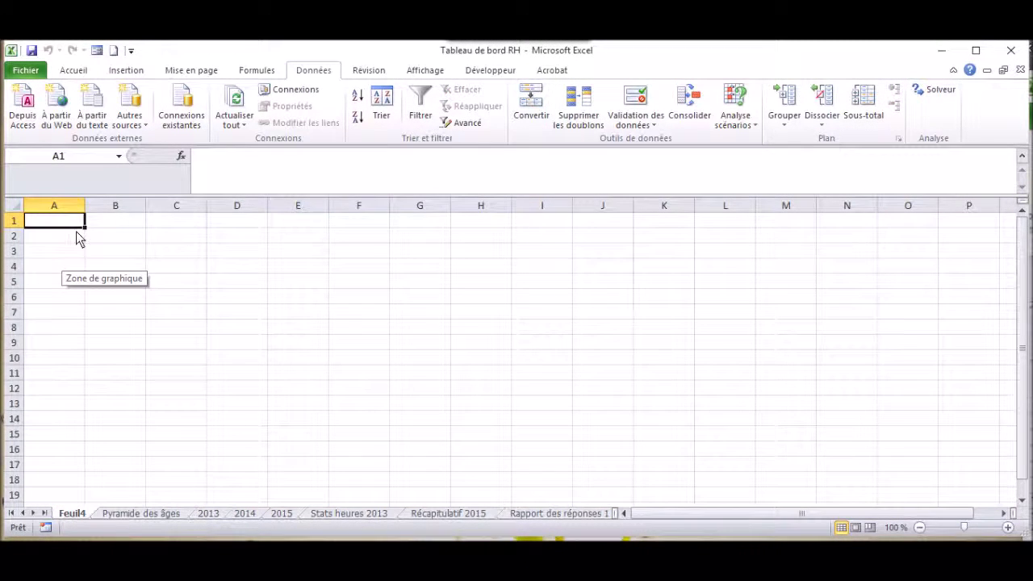
pyautogui.press('Right')
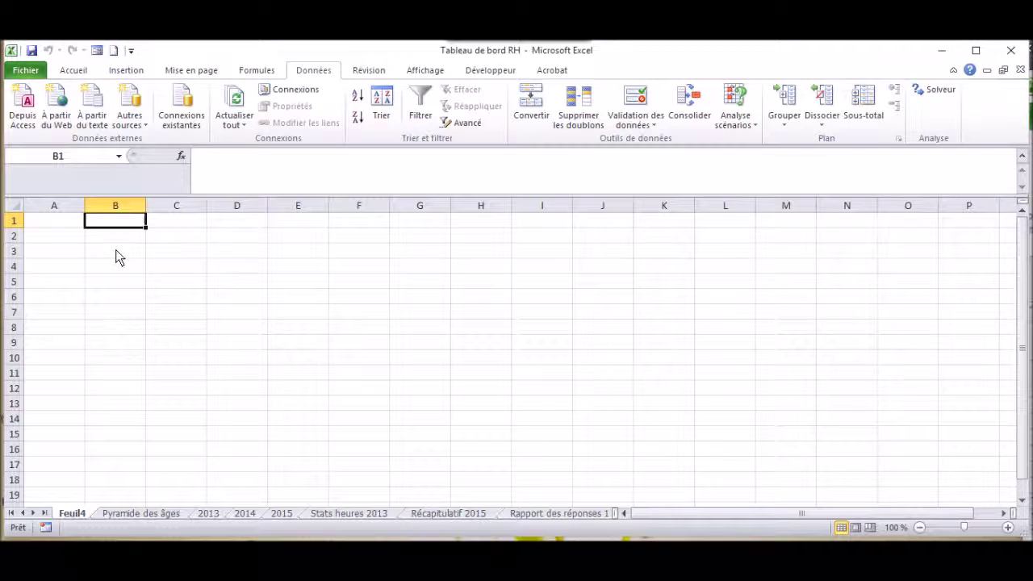
# Enter the Production heading in B1 with H and F sub-headings below it
pyautogui.write('Production')
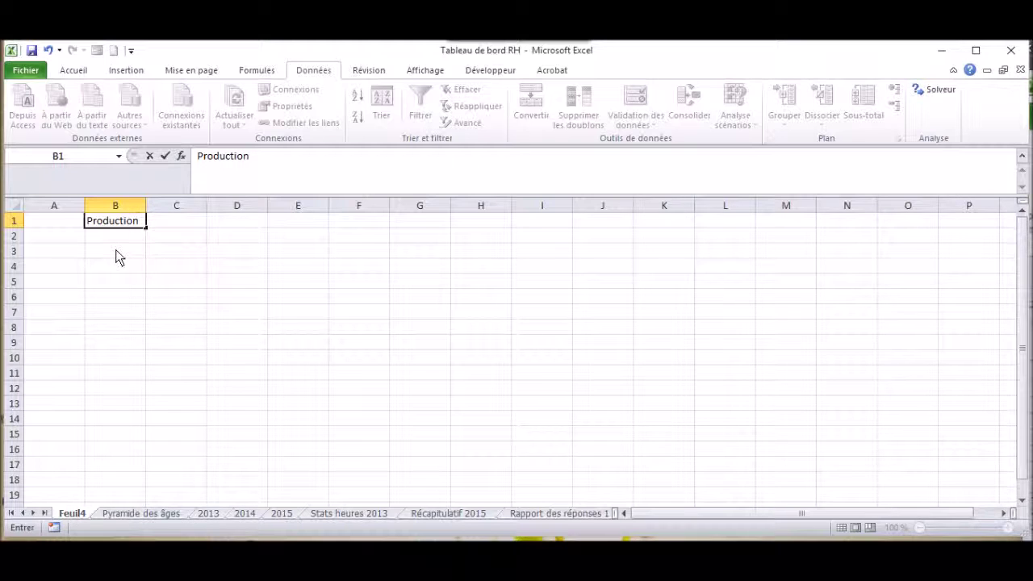
pyautogui.press('Return')
pyautogui.write('H')
pyautogui.press('Tab')
pyautogui.press('Tab')
pyautogui.write('F')
pyautogui.press('Tab')
pyautogui.press('Up')
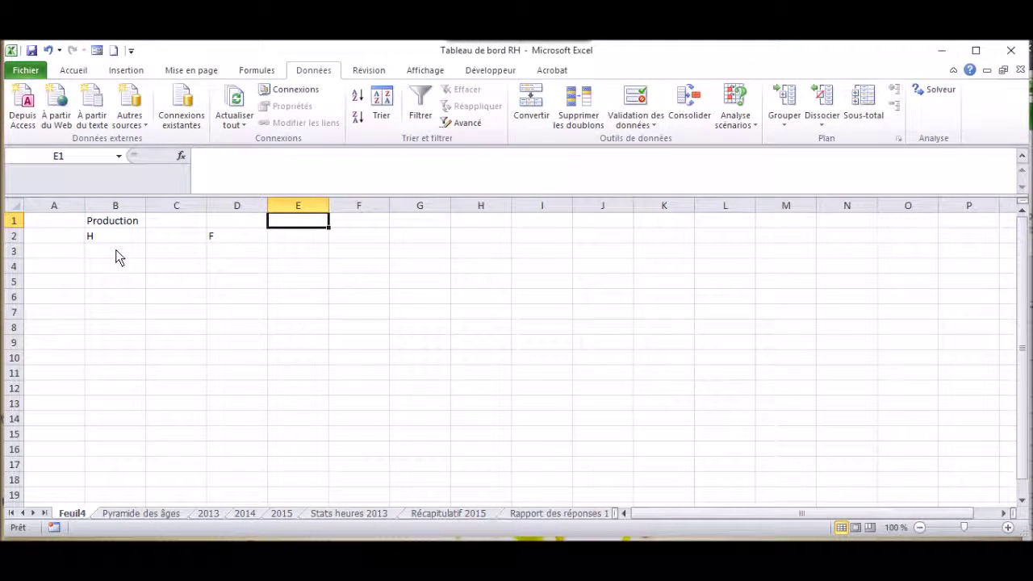
# Add the Effectif heading with H and F sub-headings, then insert a blank column at E
pyautogui.write('Effectif')
pyautogui.press('Return')
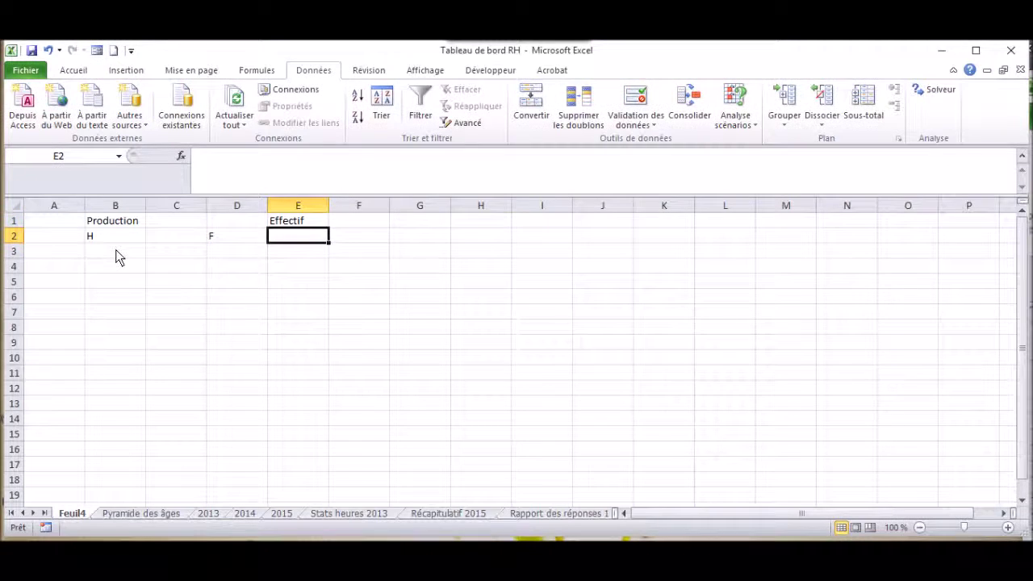
pyautogui.write('H')
pyautogui.press('Tab')
pyautogui.press('Tab')
pyautogui.write('F')
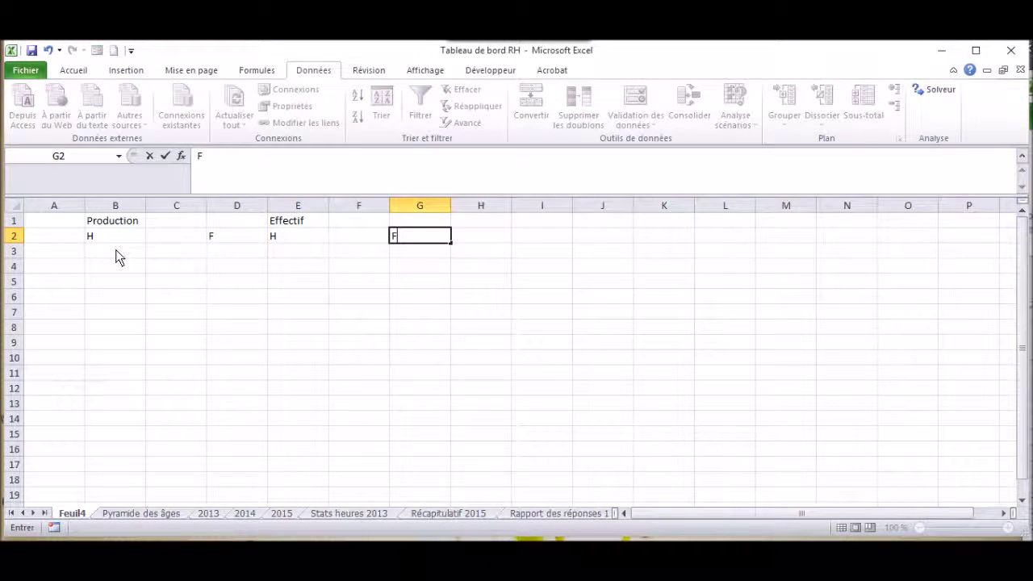
pyautogui.press('Tab')
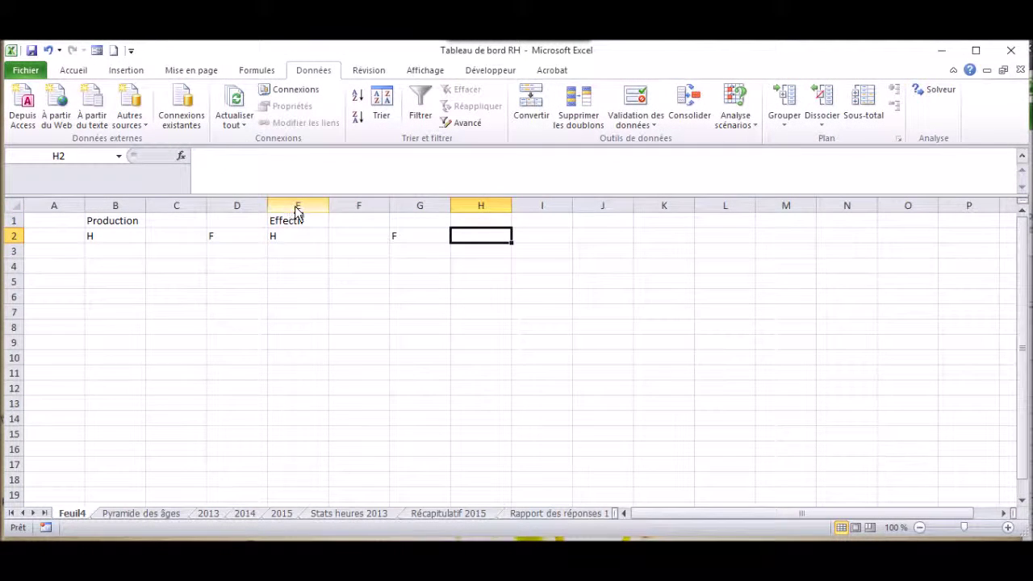
pyautogui.click(298, 205)
pyautogui.rightClick(298, 206)
pyautogui.click(355, 306)
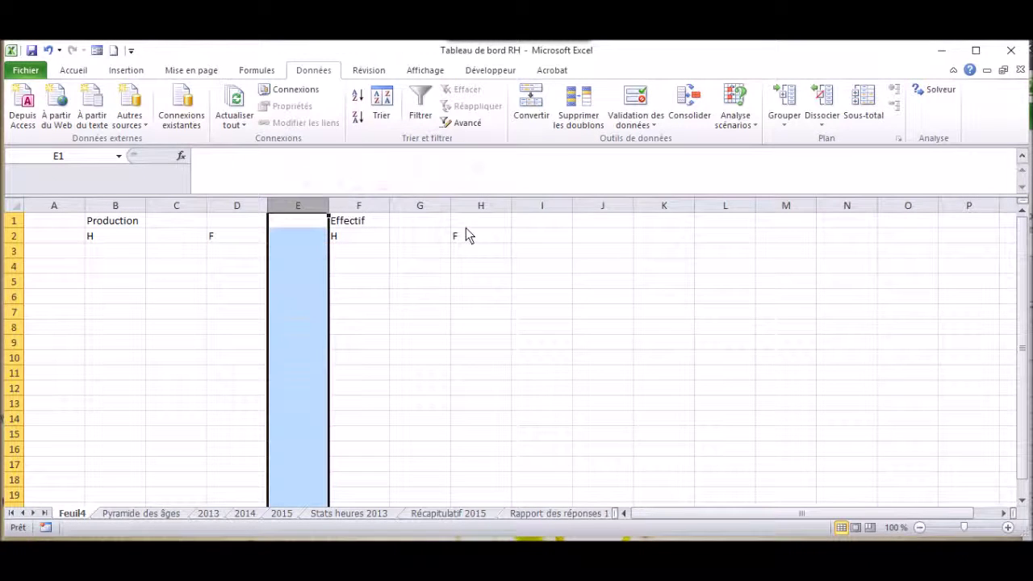
# Enter the Masse salariale heading in J1 with H and F sub-headings
pyautogui.click(596, 223)
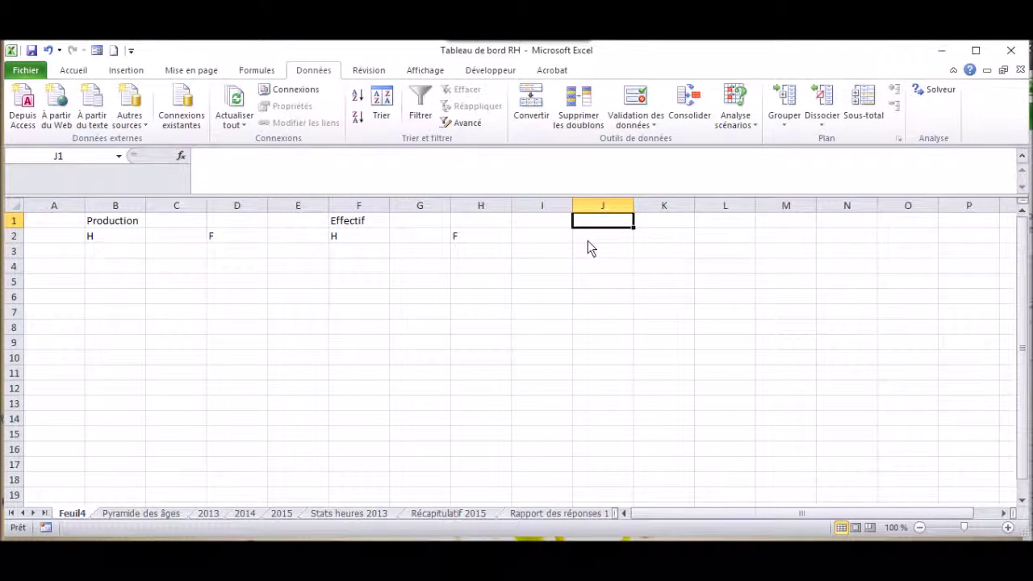
pyautogui.write('Masse salariale')
pyautogui.press('Return')
pyautogui.write('H')
pyautogui.press('Tab')
pyautogui.press('Tab')
pyautogui.write('F')
pyautogui.press('Tab')
pyautogui.press('Tab')
# Enter the Pyramide des âges heading in N1 with H and F sub-headings
pyautogui.press('Up')
pyautogui.write('Pyram')
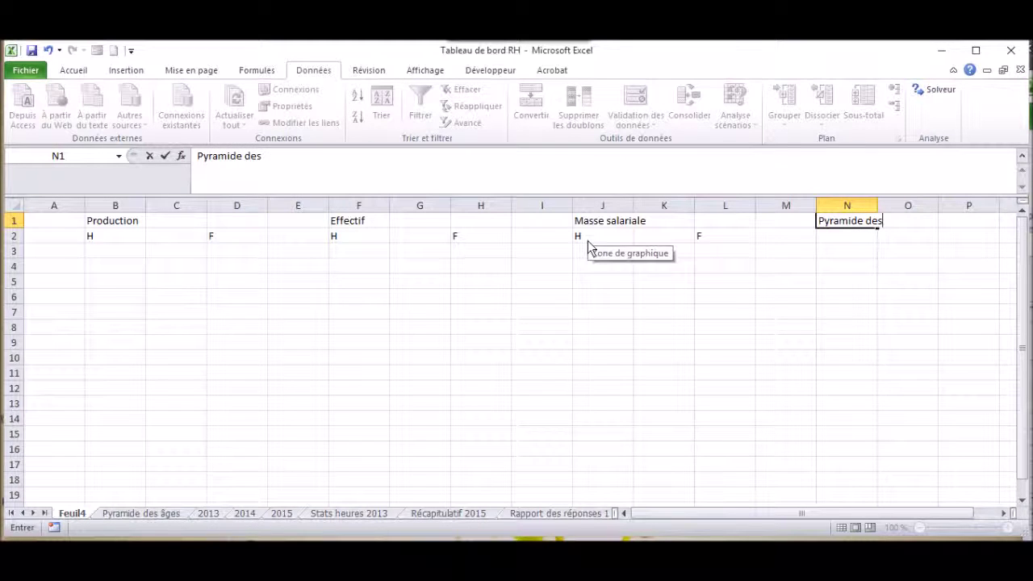
pyautogui.press('Return')
pyautogui.write('H')
pyautogui.press('Tab')
pyautogui.press('Tab')
pyautogui.write('F')
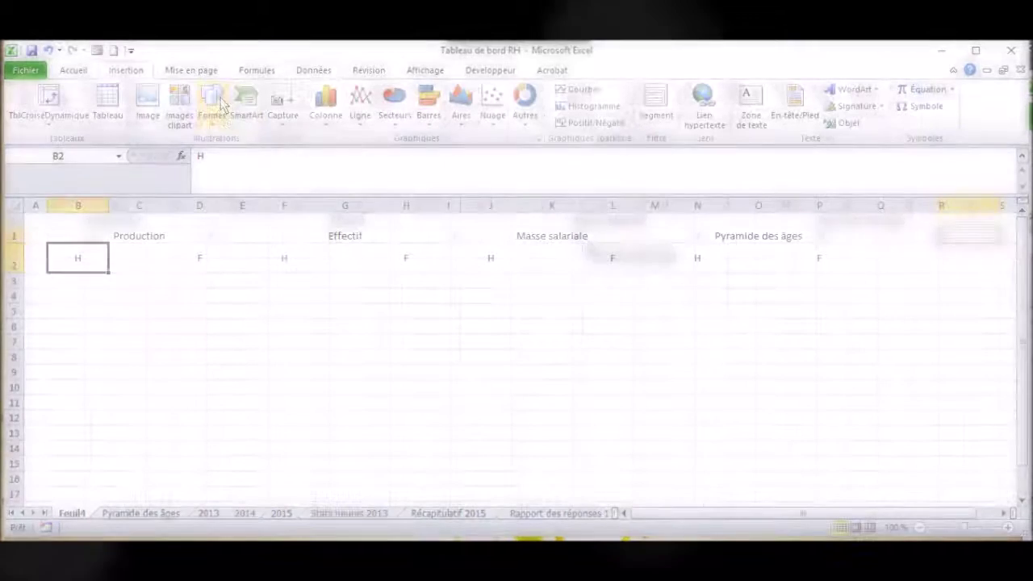
pyautogui.click(221, 102)
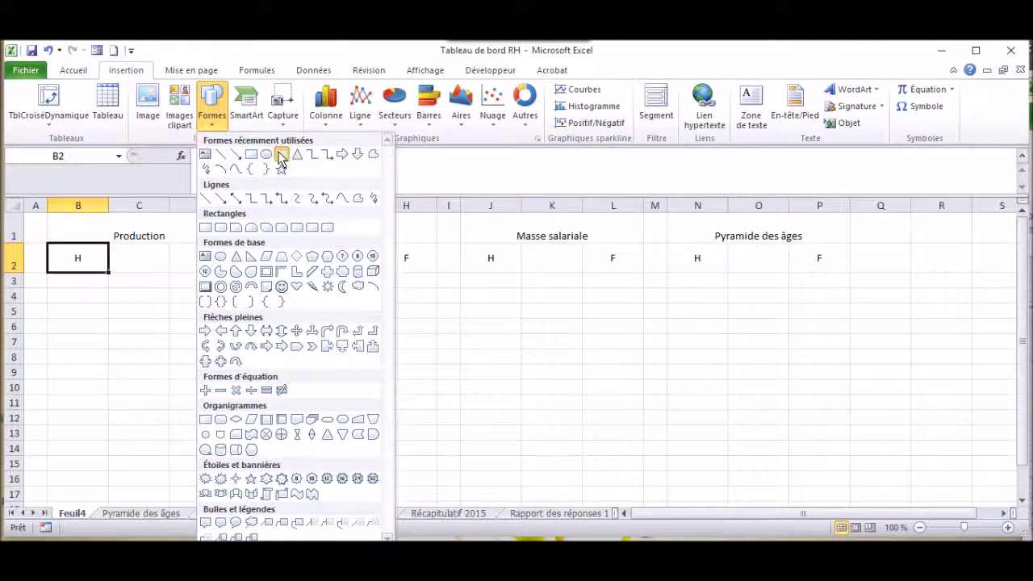
# Draw a blue rounded rectangle across B4:D5 and type Production inside it
pyautogui.click(281, 153)
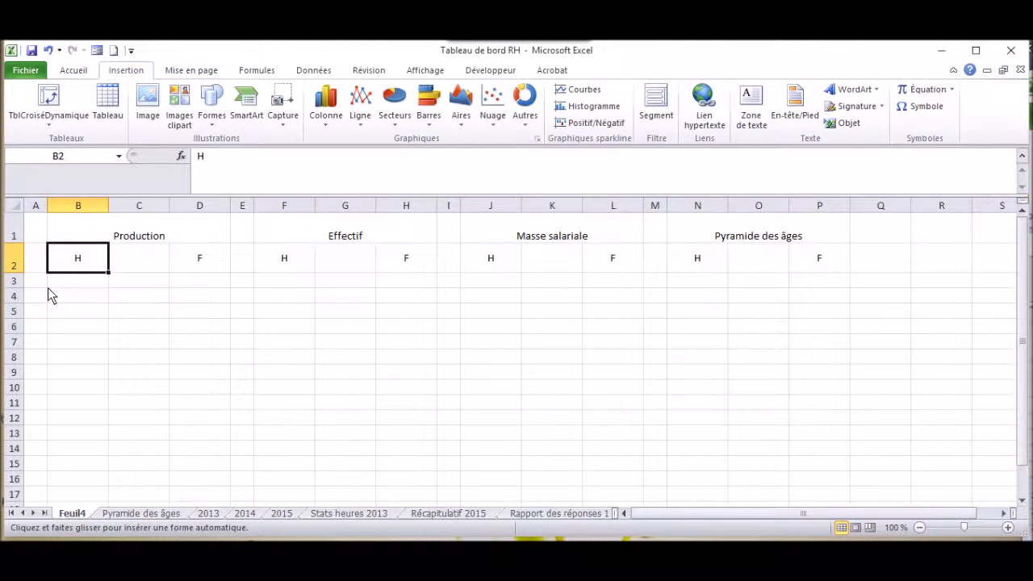
pyautogui.moveTo(48, 287); pyautogui.dragTo(228, 320)
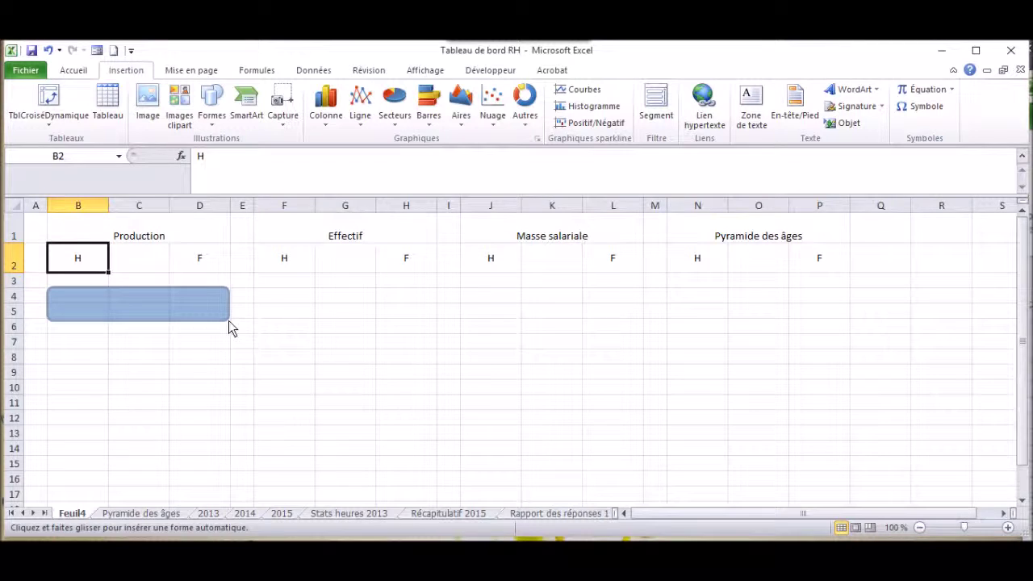
pyautogui.moveTo(228, 321); pyautogui.dragTo(229, 321)
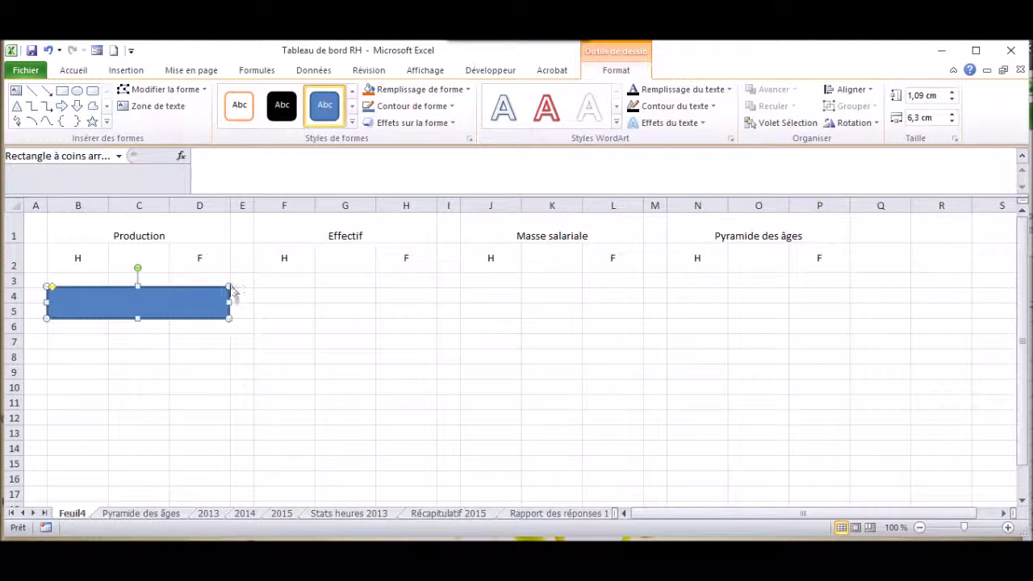
pyautogui.click(158, 106)
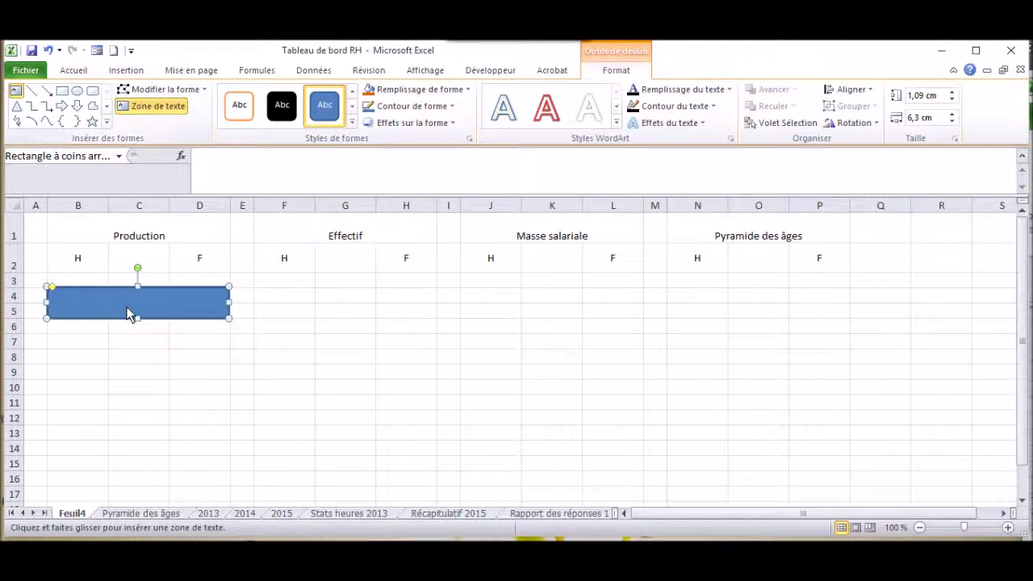
pyautogui.write('p')
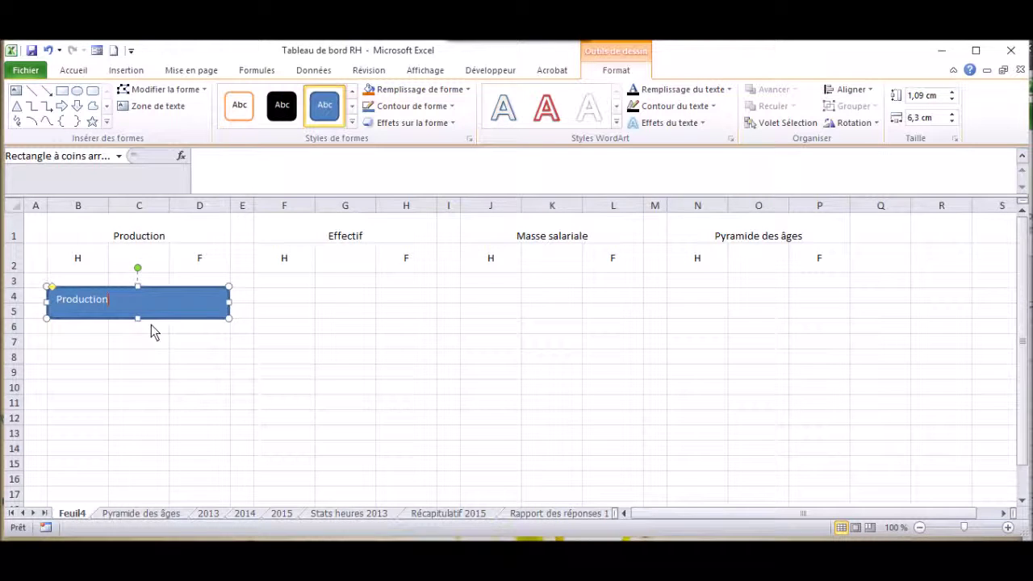
# Format the Production shape text as bold Arial Black 12, centred vertically and horizontally
pyautogui.doubleClick(107, 304)
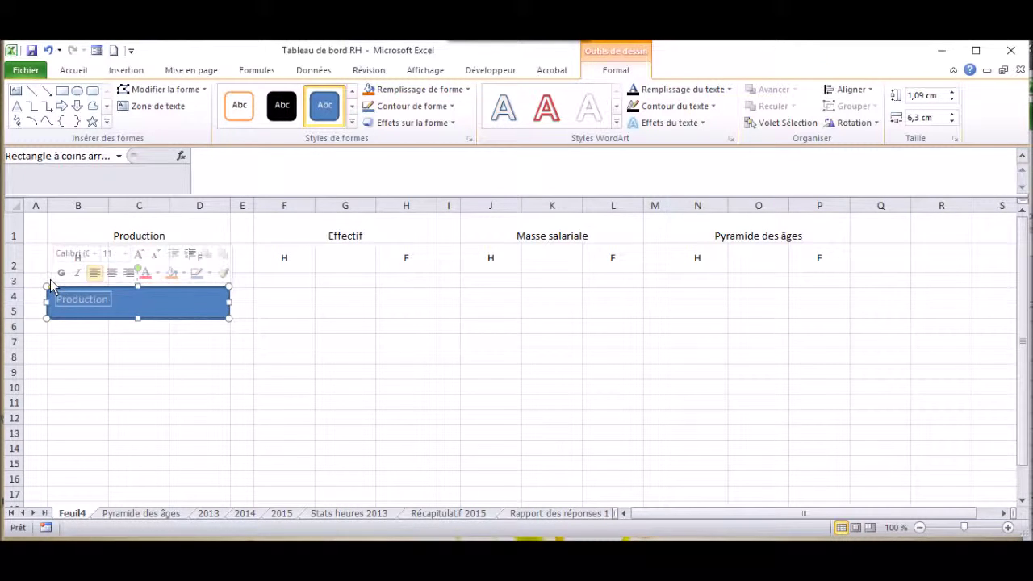
pyautogui.click(74, 70)
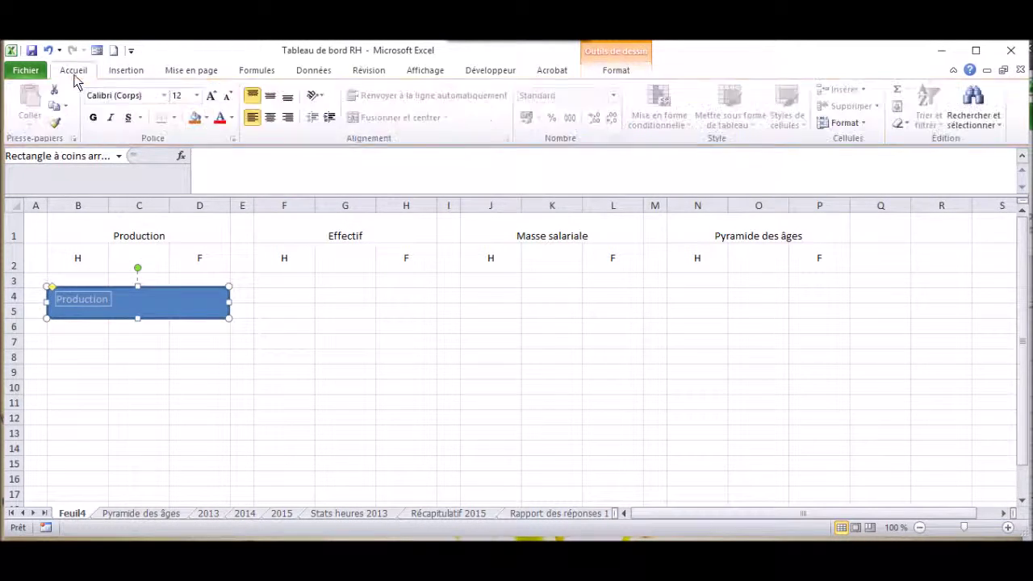
pyautogui.click(164, 95)
pyautogui.scroll(-2, 159, 323)
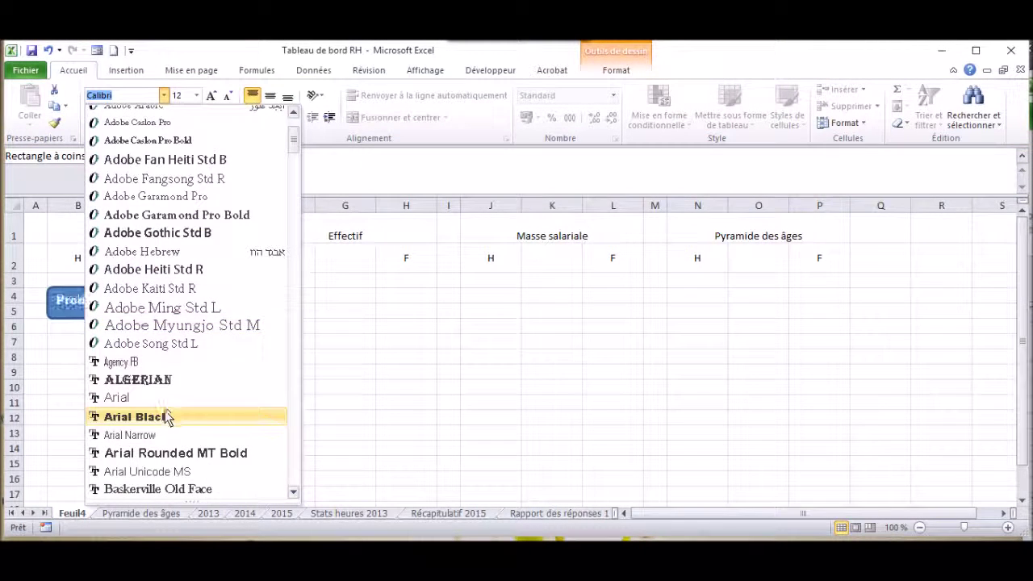
pyautogui.click(166, 416)
pyautogui.click(93, 117)
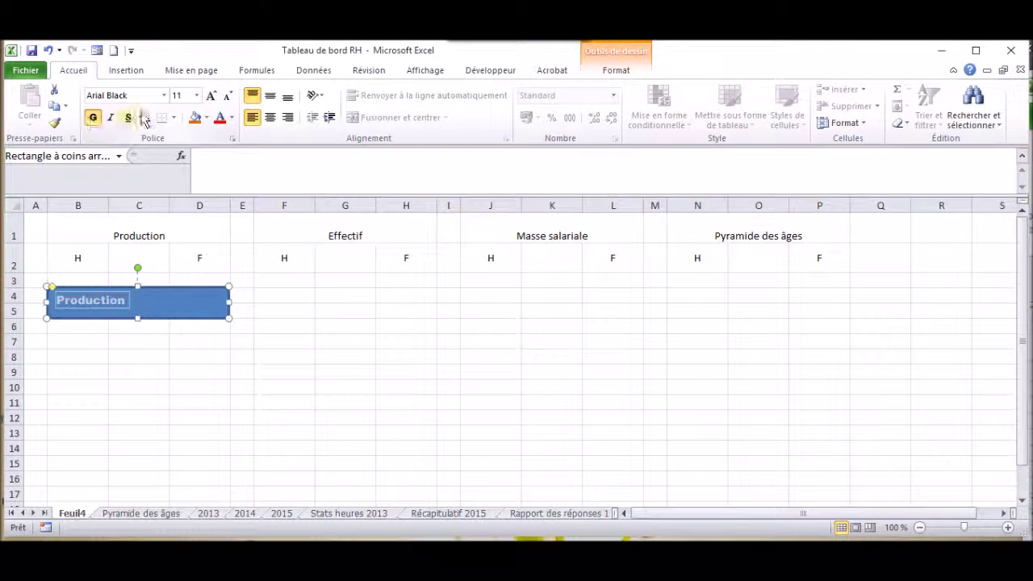
pyautogui.click(196, 95)
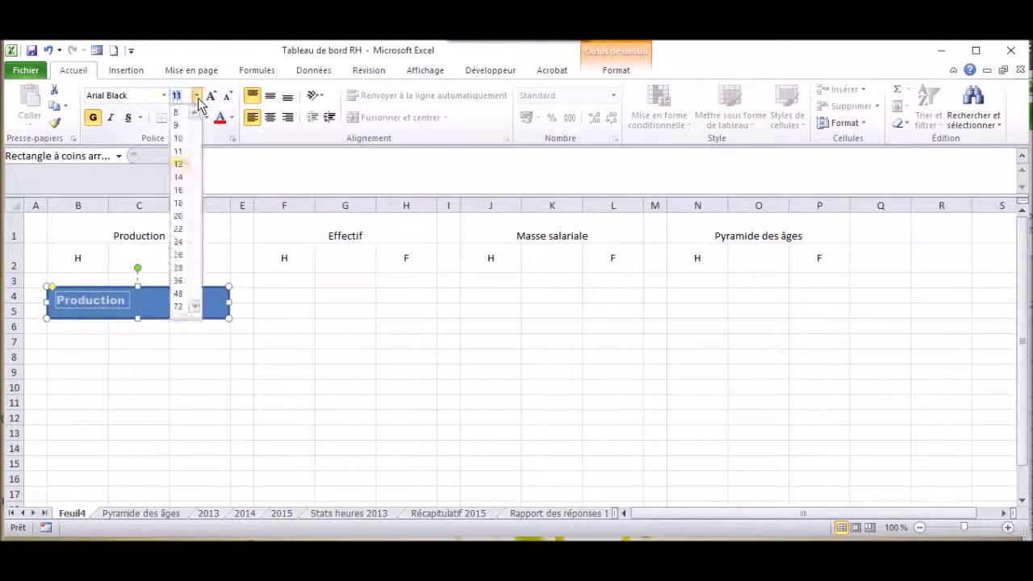
pyautogui.click(179, 184)
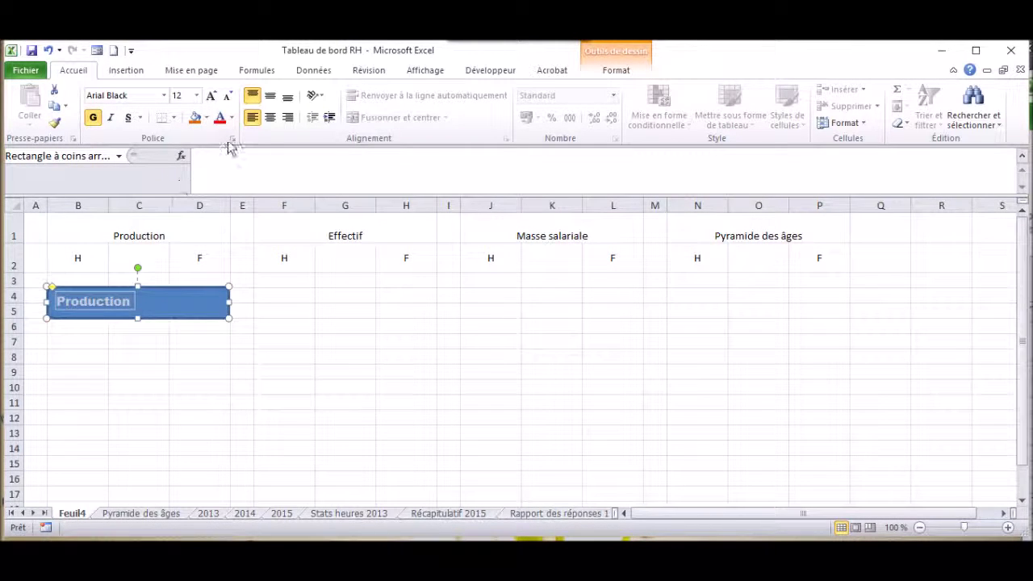
pyautogui.click(272, 97)
pyautogui.click(268, 123)
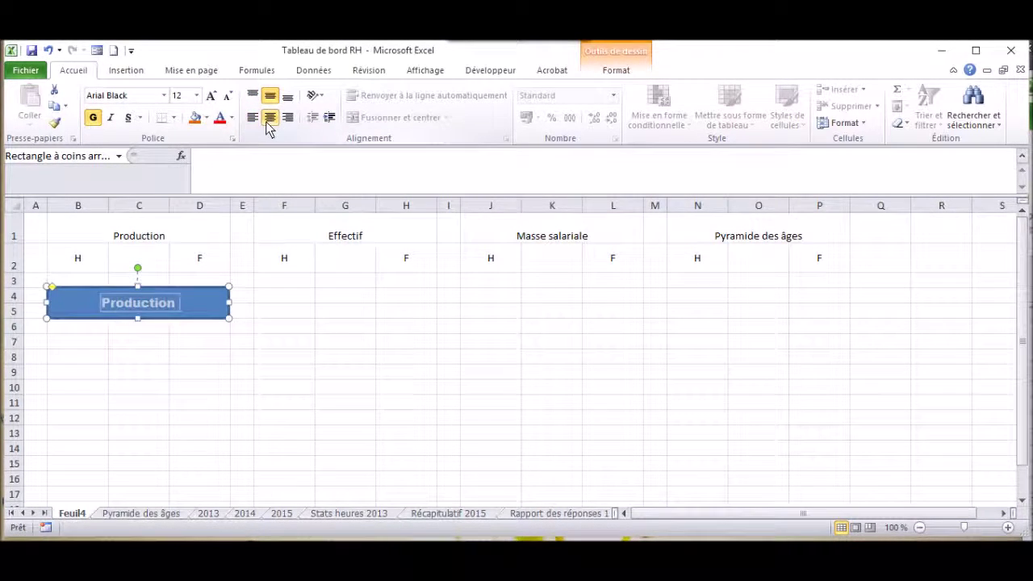
pyautogui.press('Escape')
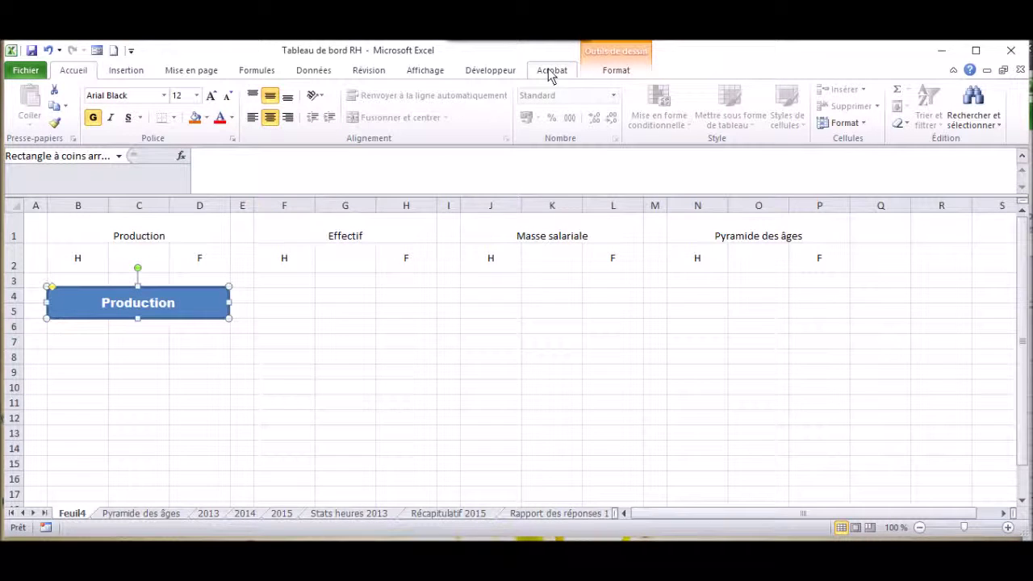
# Apply the glossy blue shape style and move the Production shape up over row 1
pyautogui.click(601, 70)
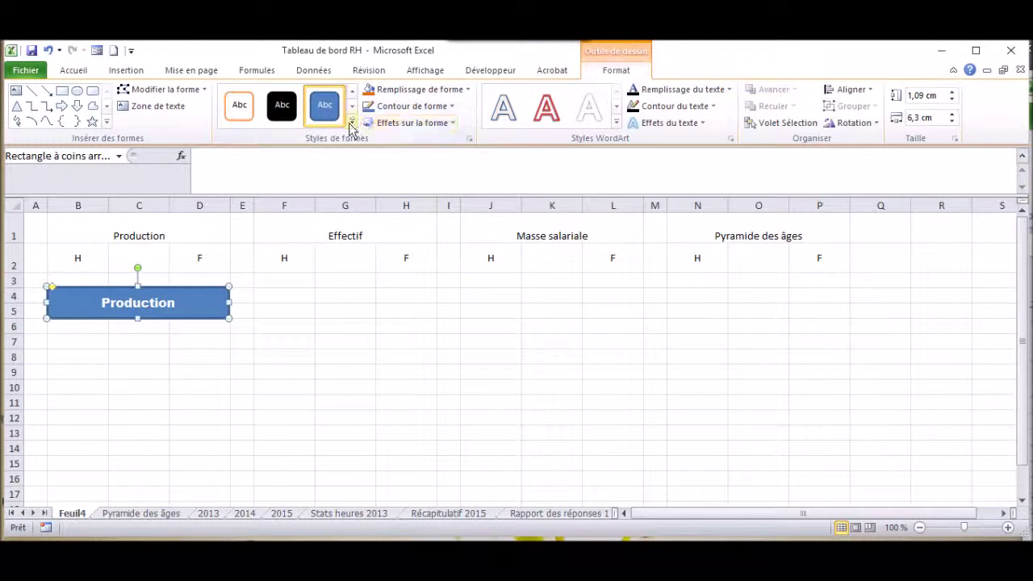
pyautogui.click(352, 122)
pyautogui.click(281, 321)
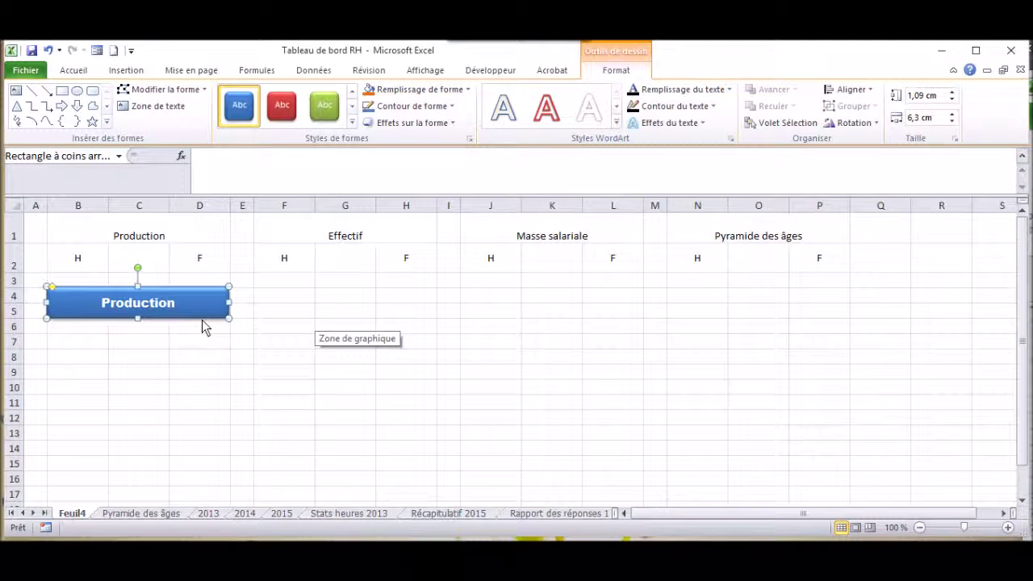
pyautogui.moveTo(203, 320); pyautogui.dragTo(205, 248)
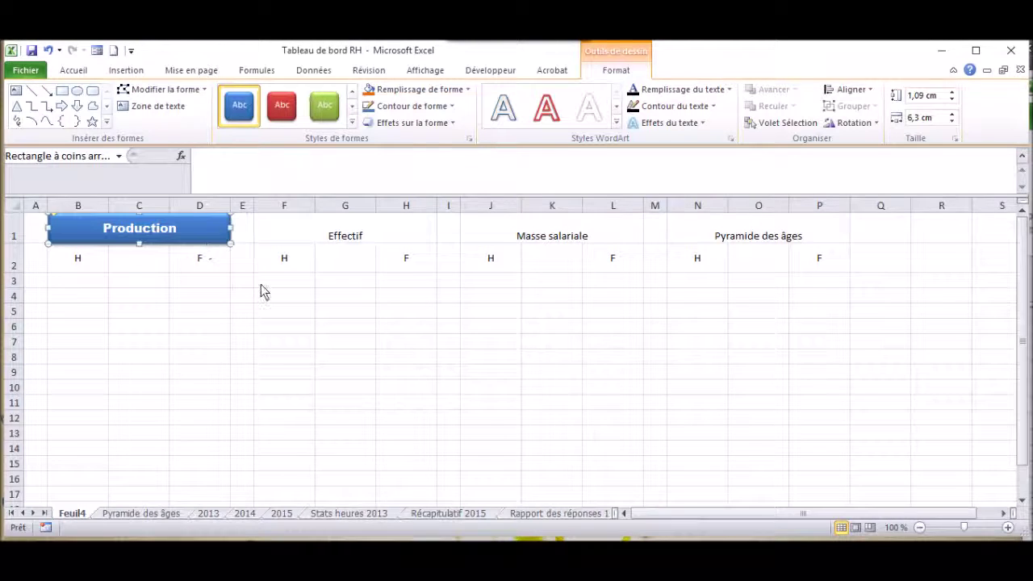
# Paste blue button copies over the Effectif, Masse salariale and Pyramide des âges headers and relabel them
pyautogui.click(284, 235)
pyautogui.keyDown('ctrl'); pyautogui.click(493, 234); pyautogui.keyUp('ctrl')
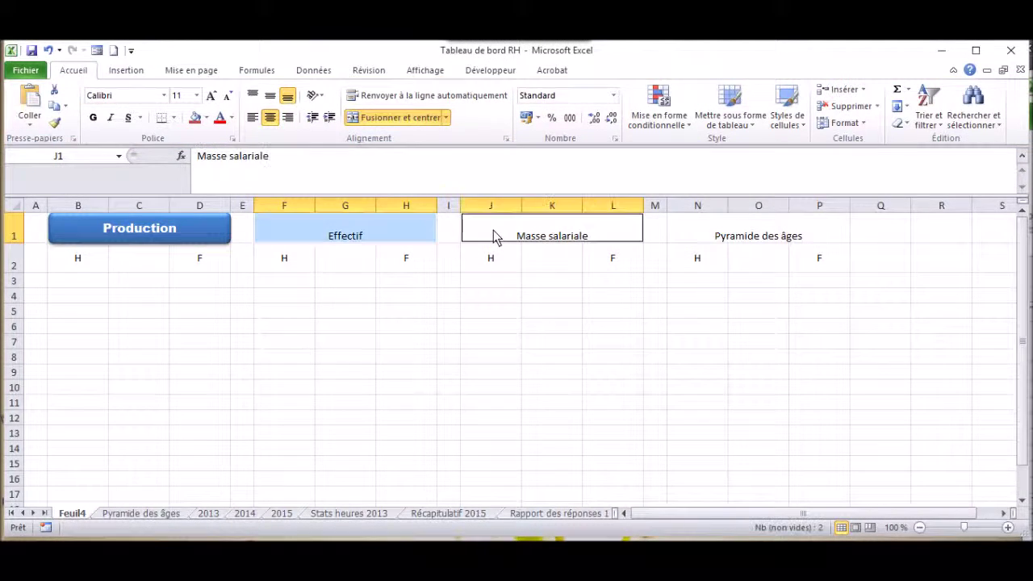
pyautogui.keyDown('ctrl'); pyautogui.click(688, 234); pyautogui.keyUp('ctrl')
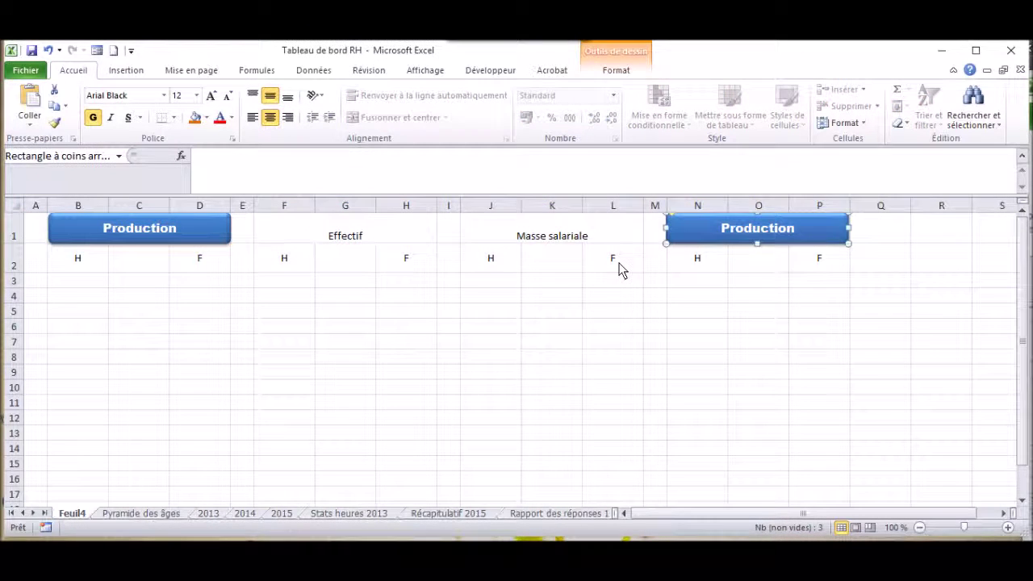
pyautogui.click(561, 234)
pyautogui.hotkey('ctrl', 'v')
pyautogui.click(346, 230)
pyautogui.hotkey('ctrl', 'v')
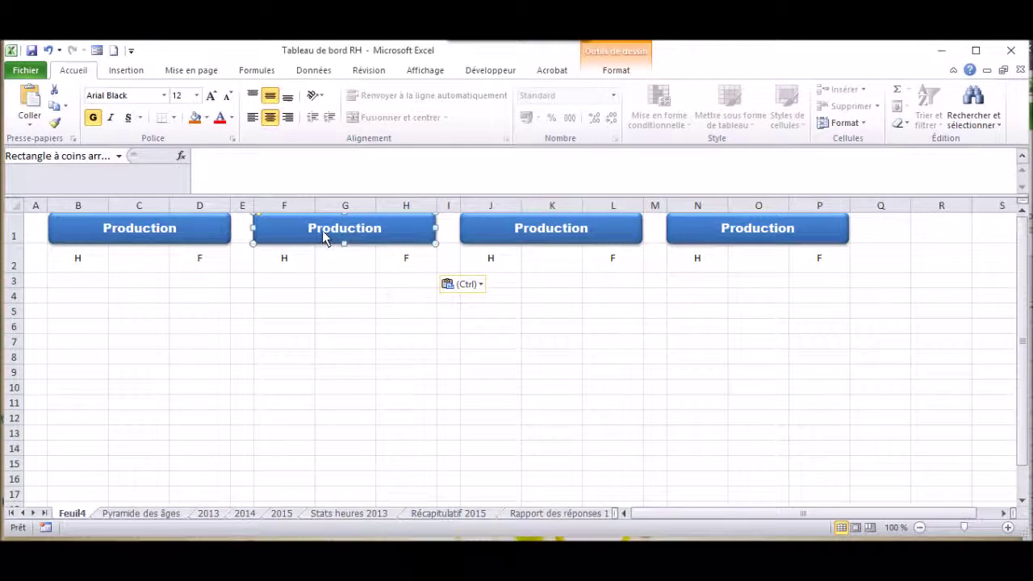
pyautogui.write('s âges')
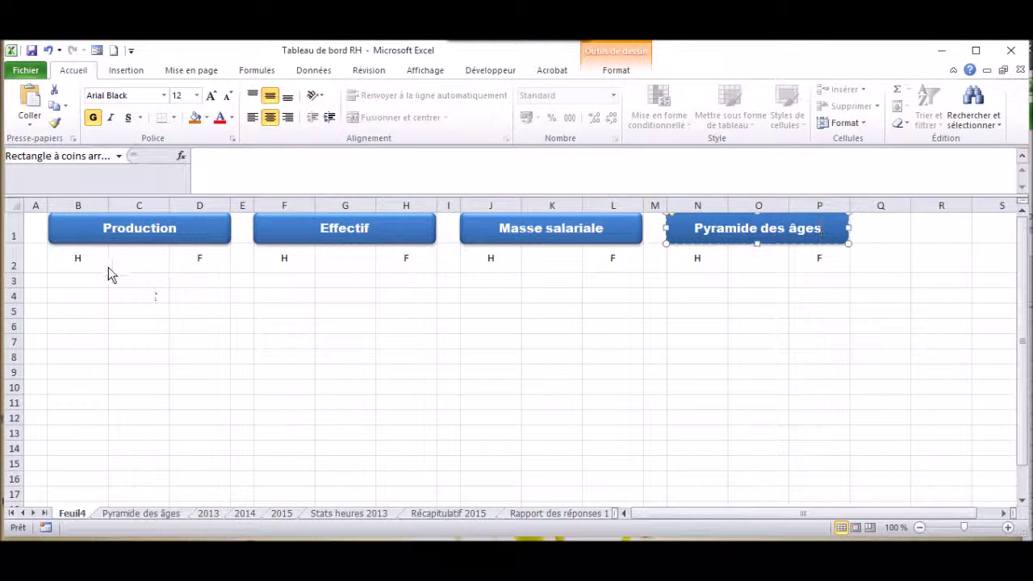
pyautogui.click(106, 271)
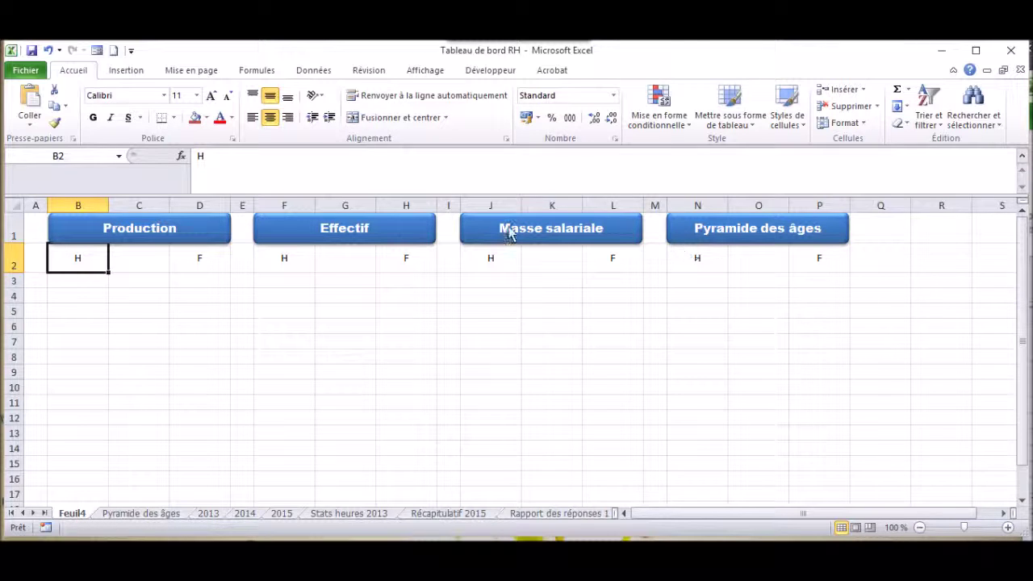
pyautogui.click(127, 70)
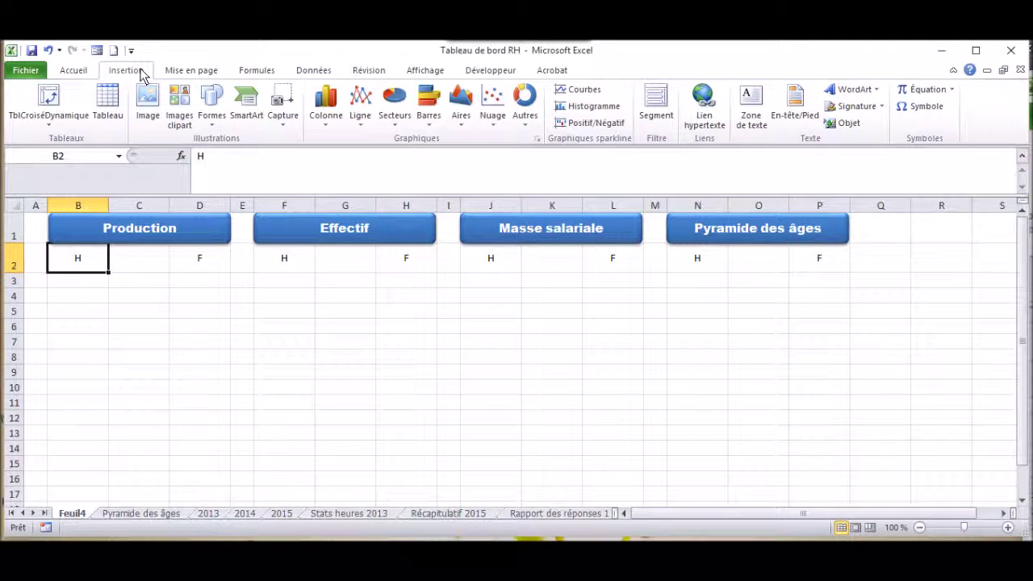
# Draw a small rounded rectangle over B2, give it the glossy blue style, and type H
pyautogui.click(211, 105)
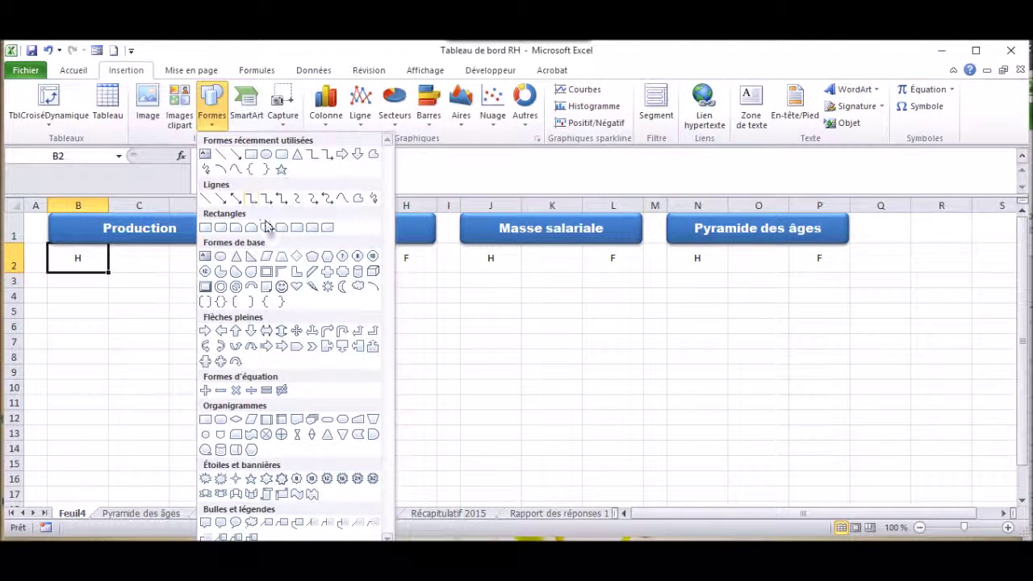
pyautogui.click(280, 155)
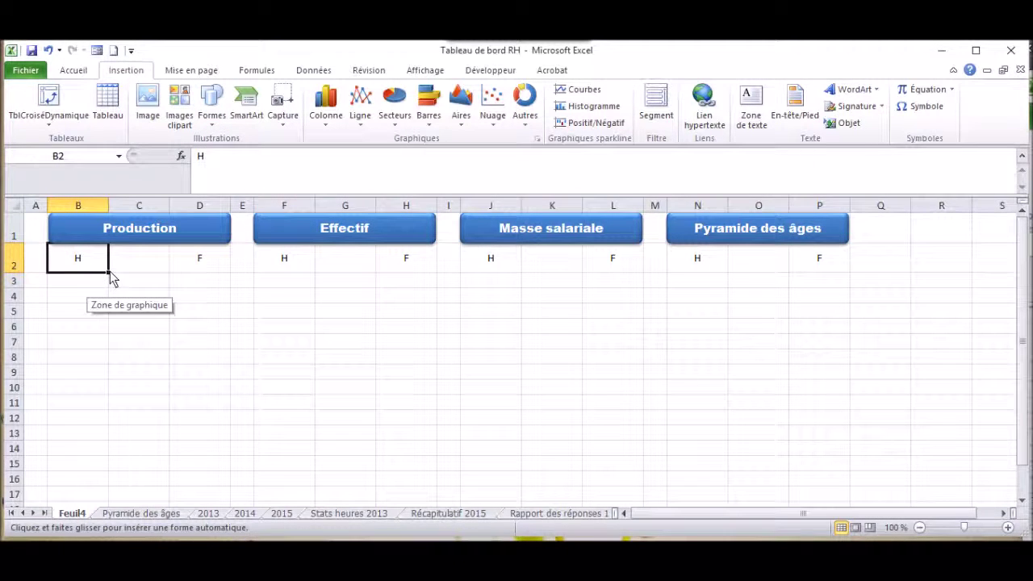
pyautogui.moveTo(110, 274); pyautogui.dragTo(50, 250)
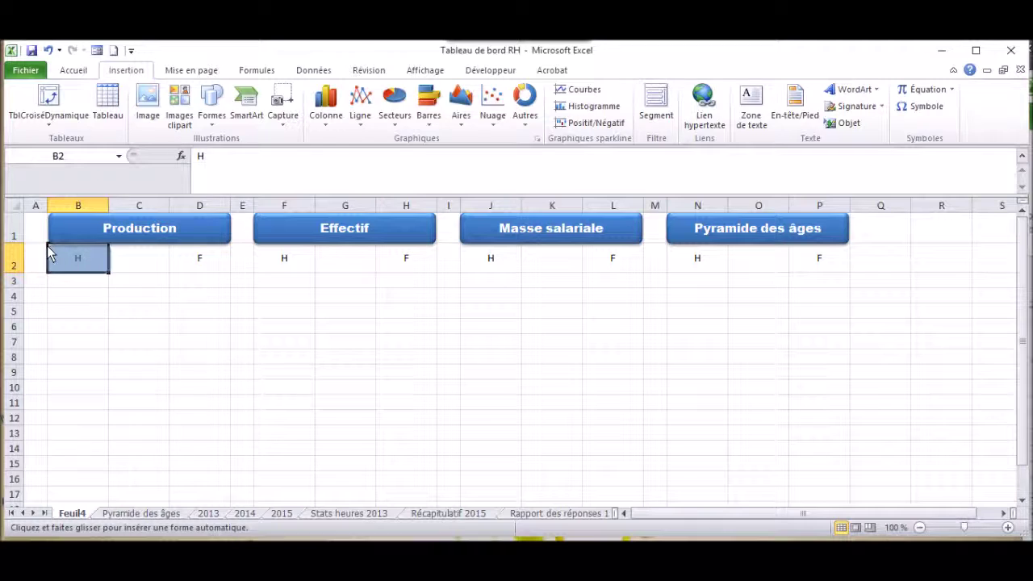
pyautogui.moveTo(47, 247); pyautogui.dragTo(46, 245)
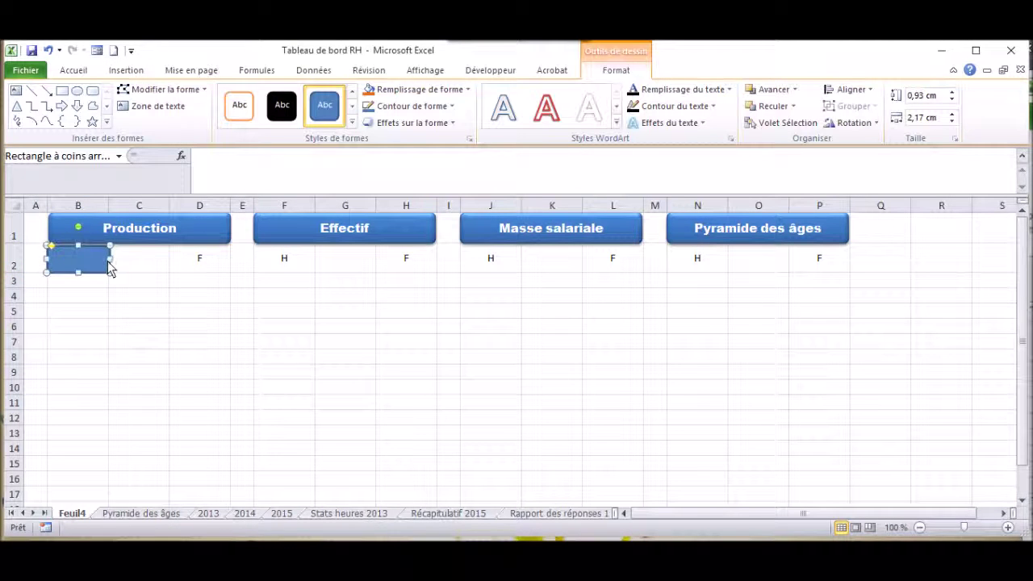
pyautogui.moveTo(109, 271); pyautogui.dragTo(106, 272)
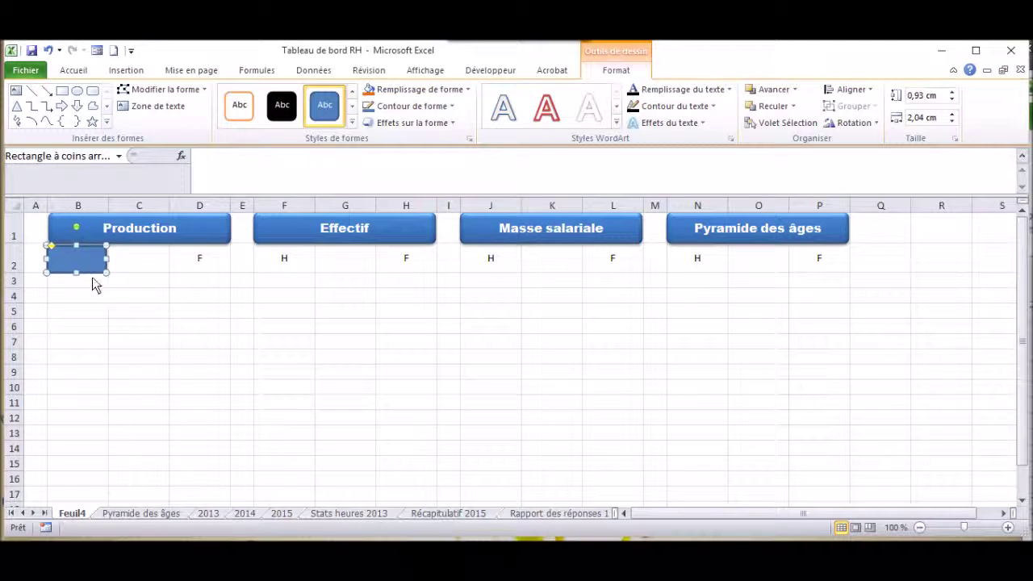
pyautogui.press('Right')
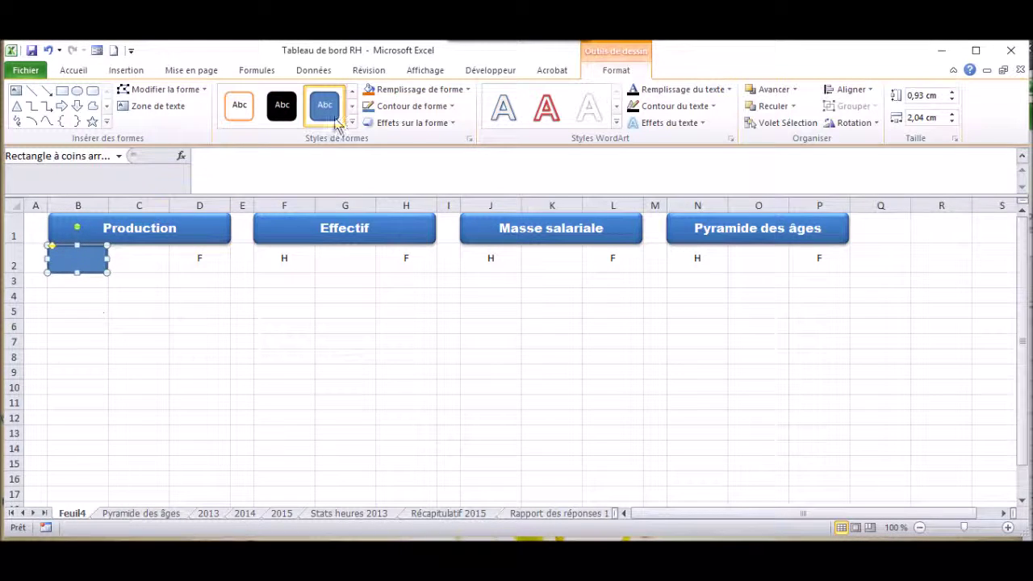
pyautogui.click(352, 121)
pyautogui.click(282, 317)
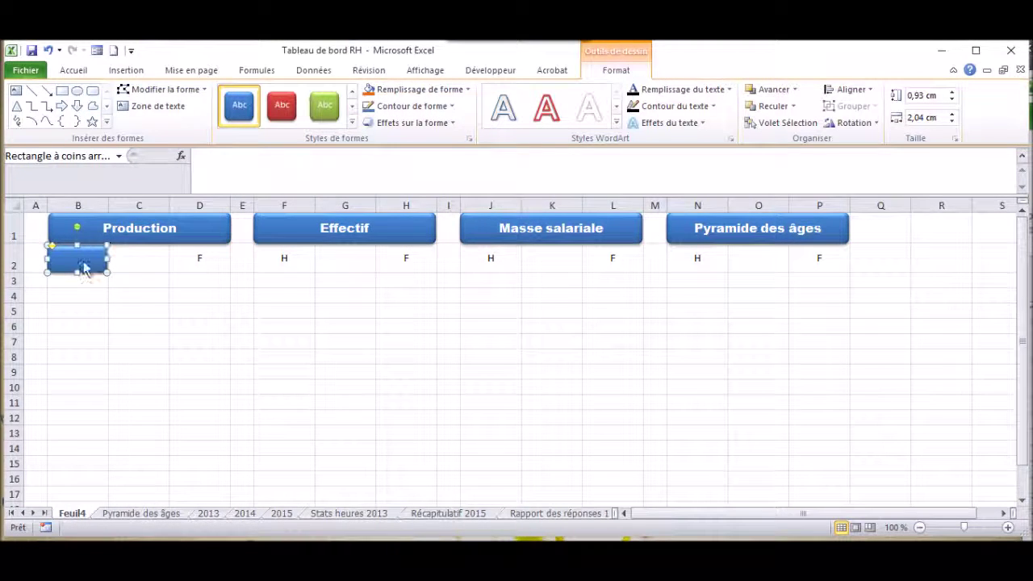
pyautogui.write('H')
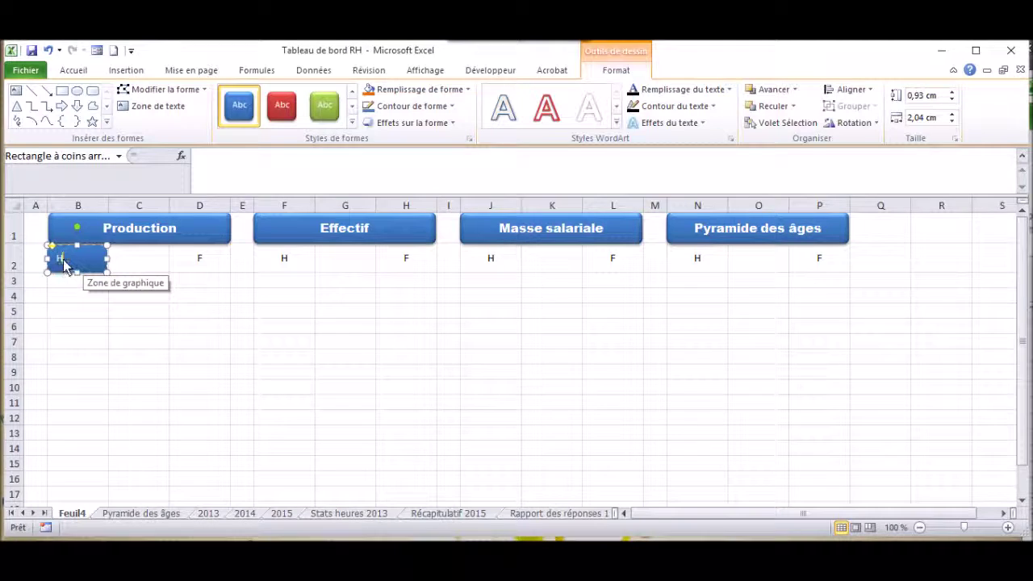
# Format the H as bold Arial Black 12, centred both ways, and copy the button
pyautogui.doubleClick(60, 265)
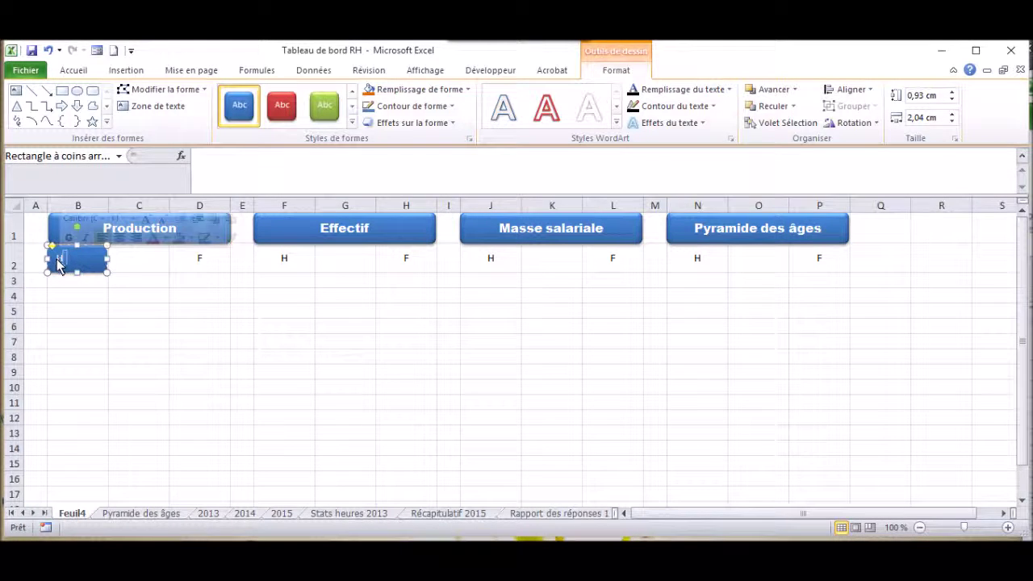
pyautogui.click(74, 70)
pyautogui.click(163, 95)
pyautogui.scroll(-3, 180, 307)
pyautogui.scroll(3, 161, 201)
pyautogui.click(145, 182)
pyautogui.click(196, 95)
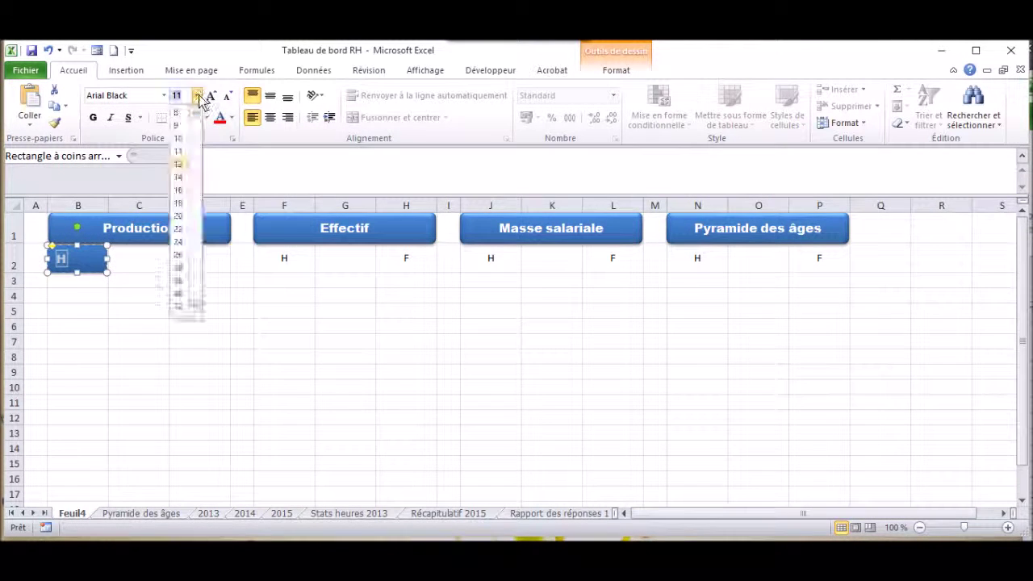
pyautogui.click(182, 164)
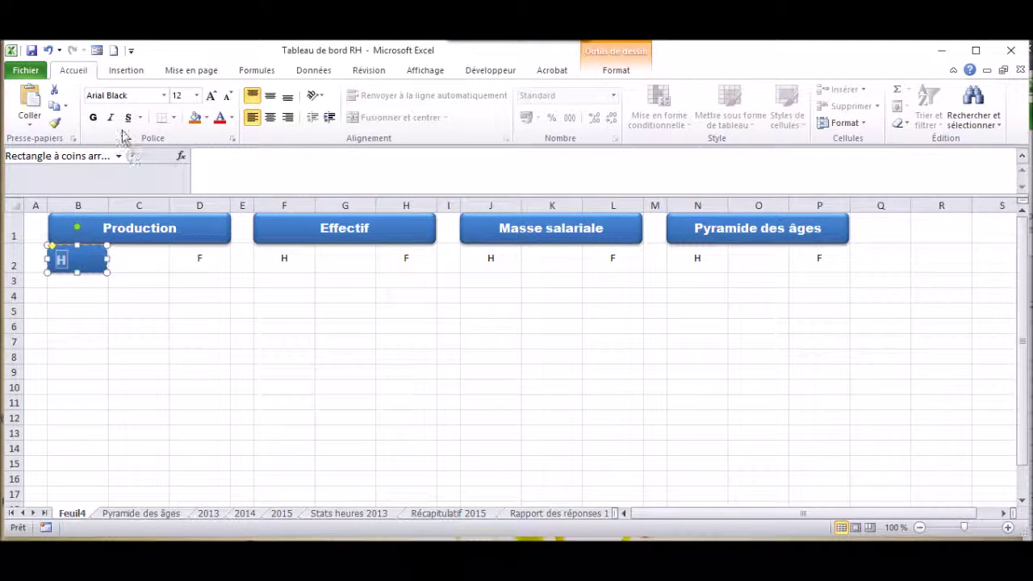
pyautogui.click(93, 117)
pyautogui.click(270, 95)
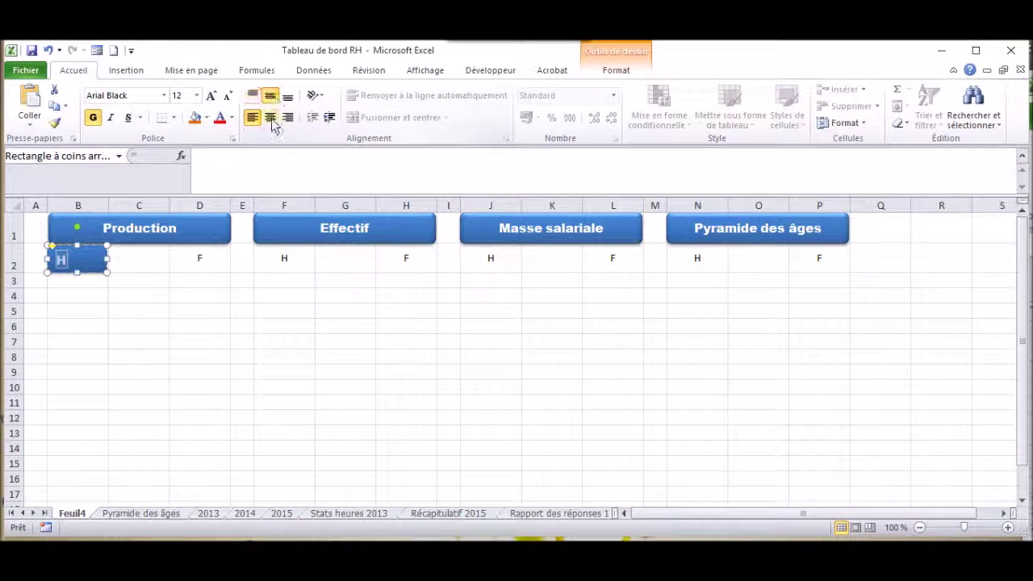
pyautogui.click(271, 118)
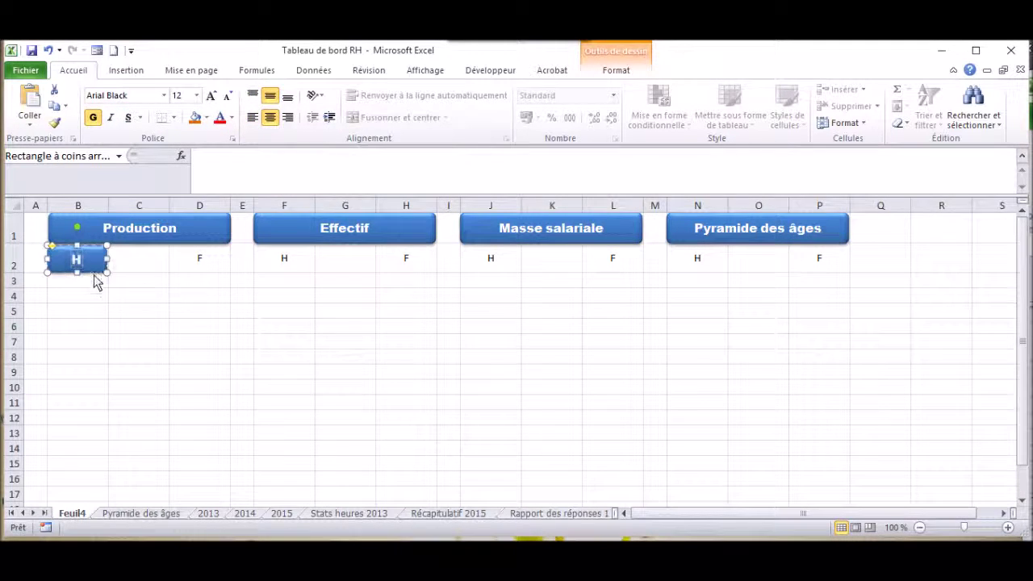
pyautogui.hotkey('ctrl', 'c')
pyautogui.click(195, 258)
# Paste the button at D2, relabel it F, and fill it orange
pyautogui.hotkey('ctrl', 'v')
pyautogui.doubleClick(197, 257)
pyautogui.write('F')
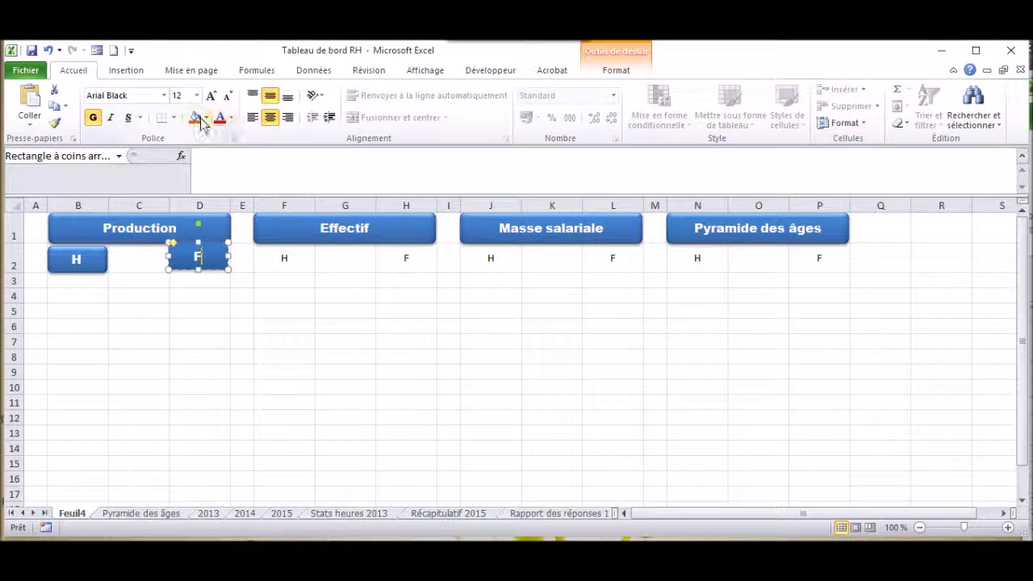
pyautogui.click(207, 118)
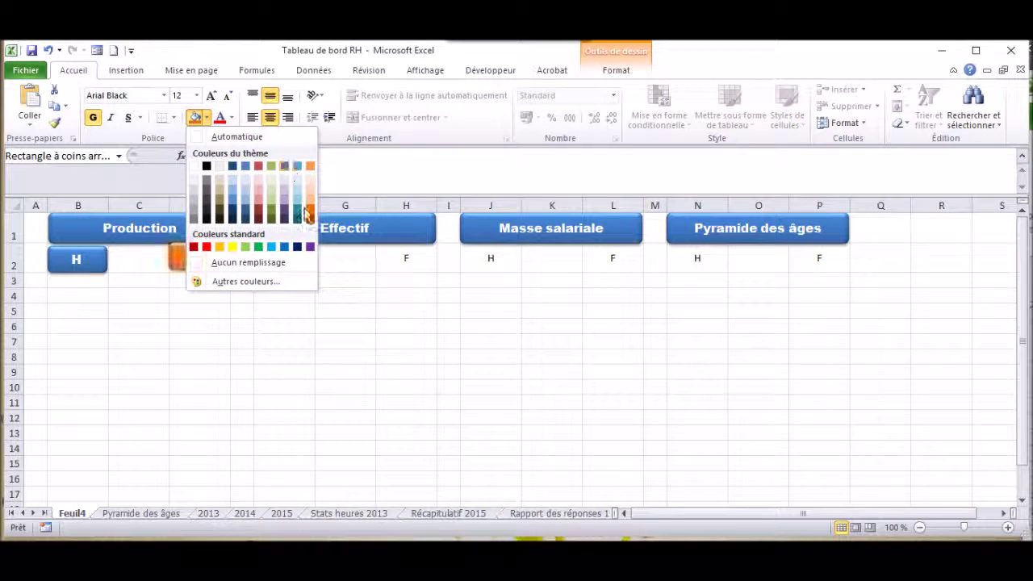
pyautogui.click(310, 215)
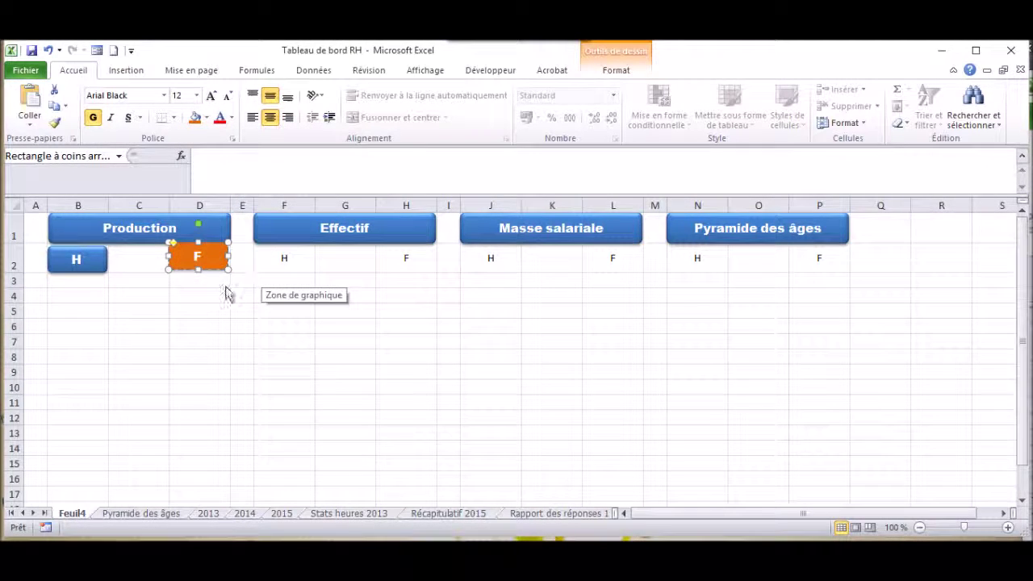
pyautogui.click(225, 284)
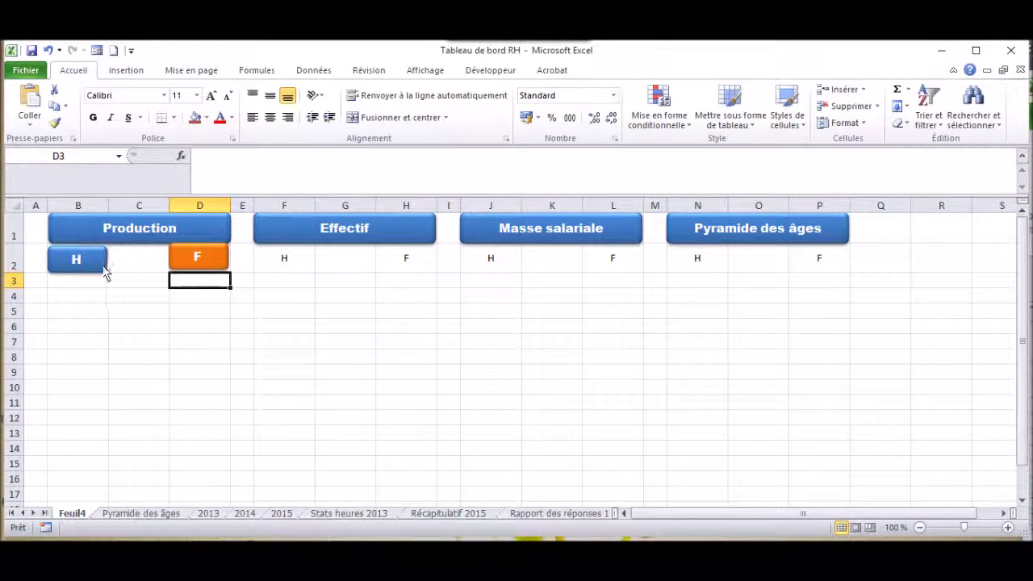
# Copy the H and F buttons into F2, J2 and N2 under the other headings
pyautogui.click(102, 265)
pyautogui.keyDown('ctrl'); pyautogui.click(185, 266); pyautogui.keyUp('ctrl')
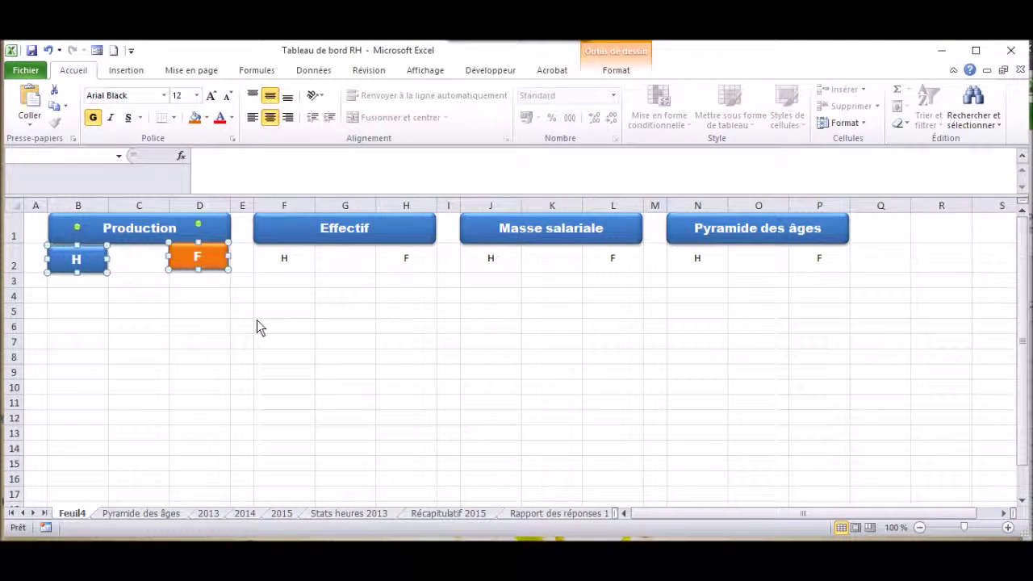
pyautogui.click(280, 269)
pyautogui.hotkey('ctrl', 'v')
pyautogui.click(489, 260)
pyautogui.hotkey('ctrl', 'v')
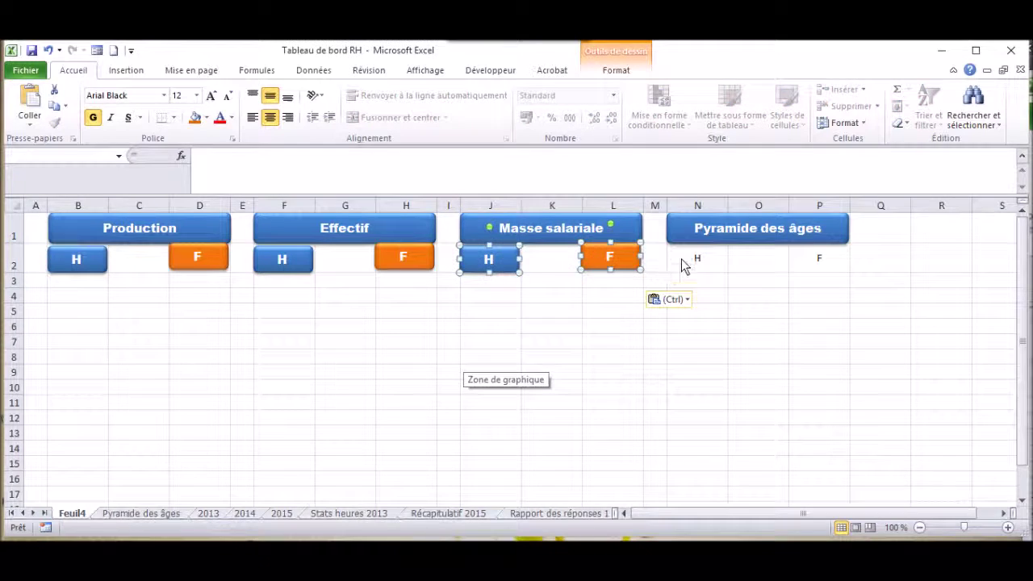
pyautogui.click(678, 269)
pyautogui.hotkey('ctrl', 'v')
pyautogui.click(656, 315)
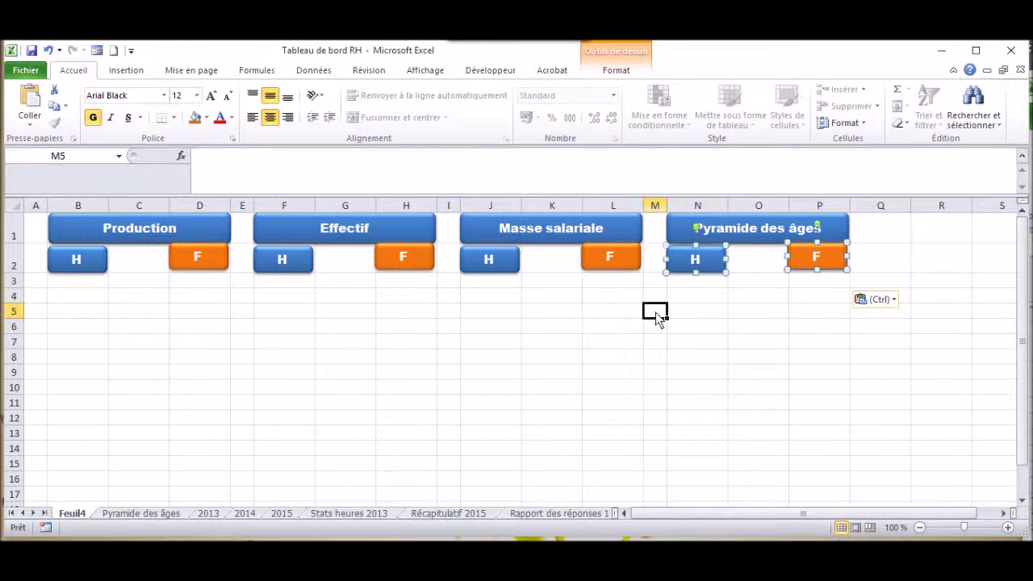
pyautogui.click(929, 234)
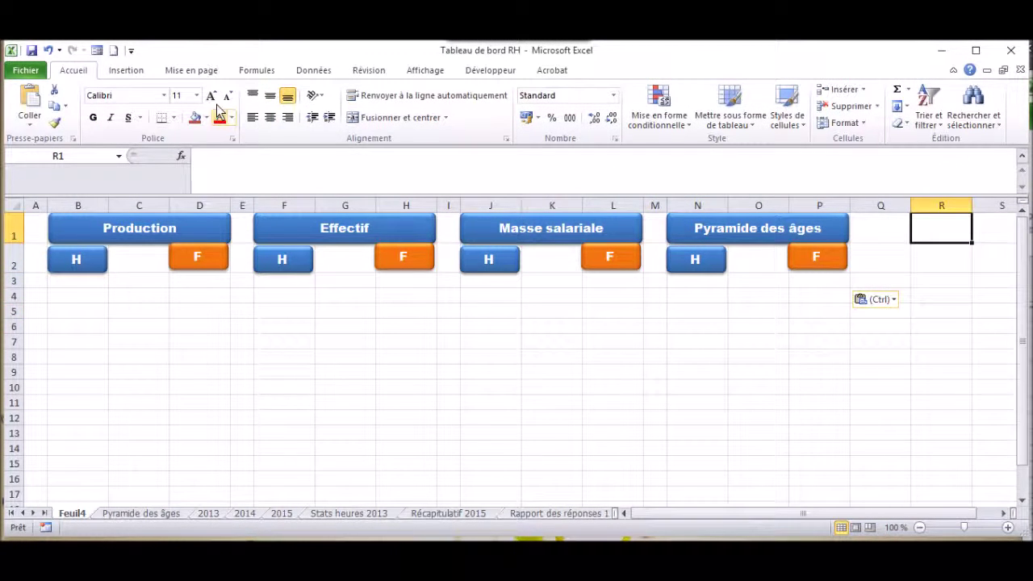
pyautogui.click(315, 70)
# Add a List data validation to R1 with source 2013;2014;2015
pyautogui.click(629, 100)
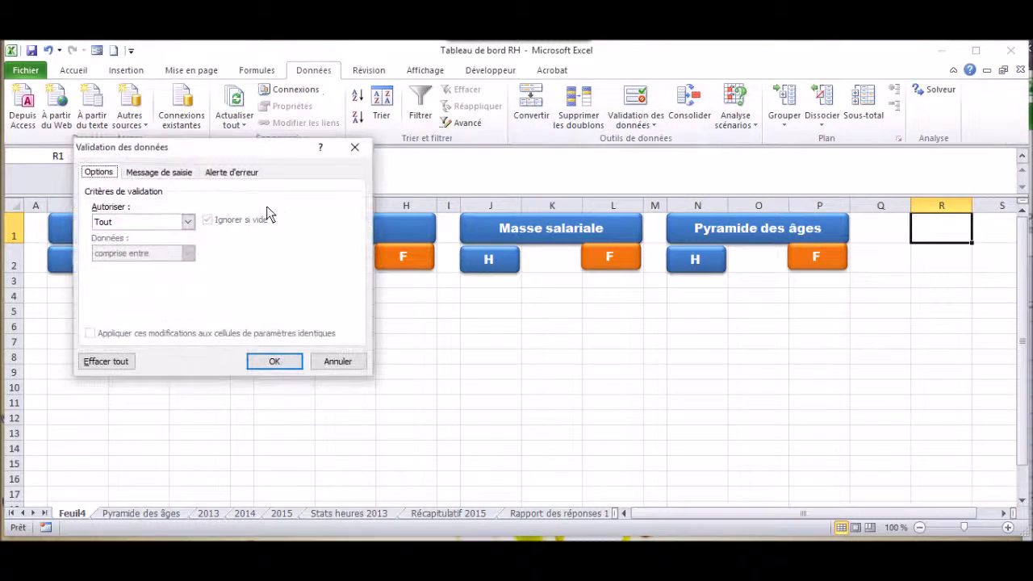
pyautogui.click(166, 225)
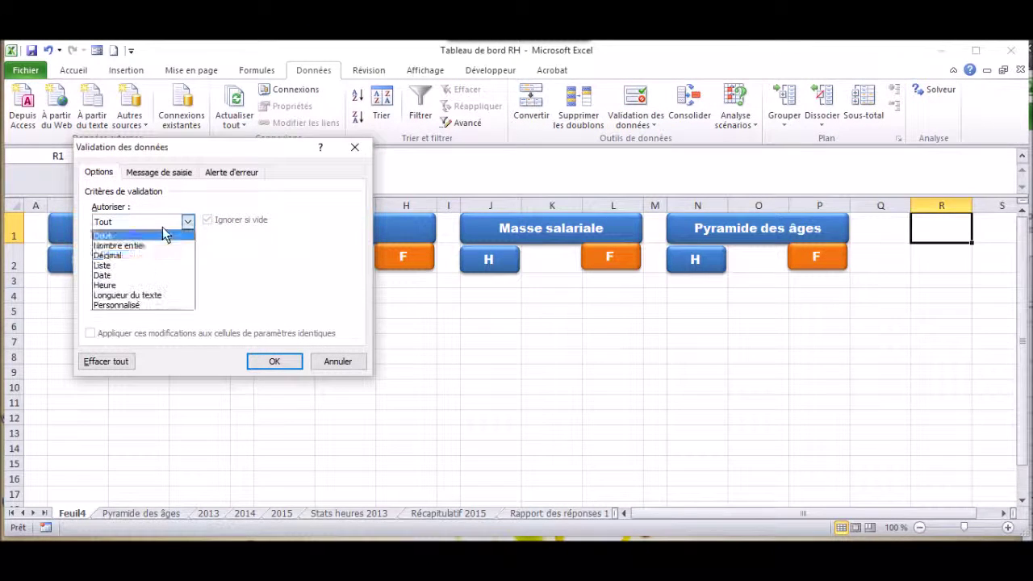
pyautogui.click(130, 263)
pyautogui.click(171, 284)
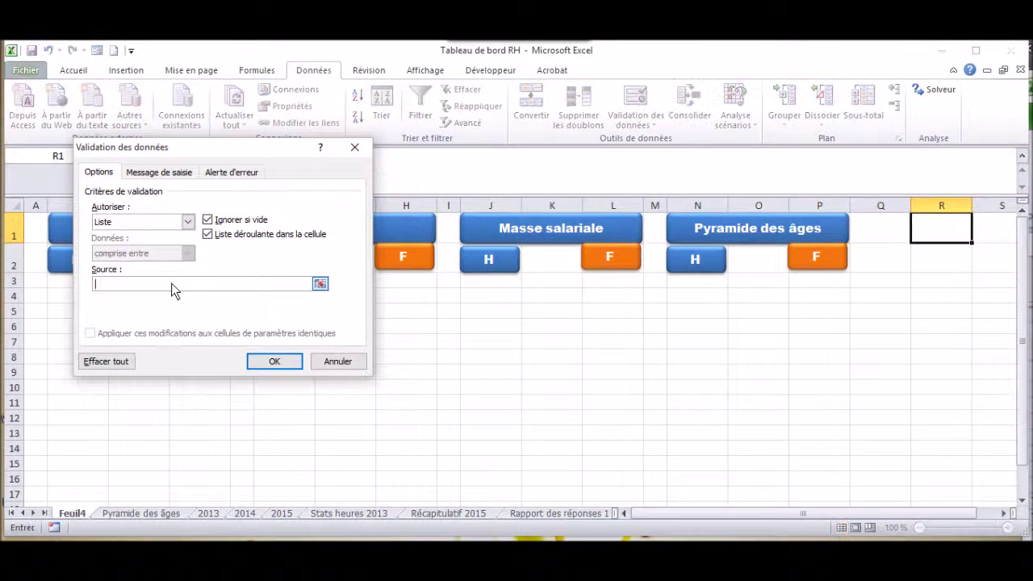
pyautogui.write('2013')
pyautogui.write(';2014;2015')
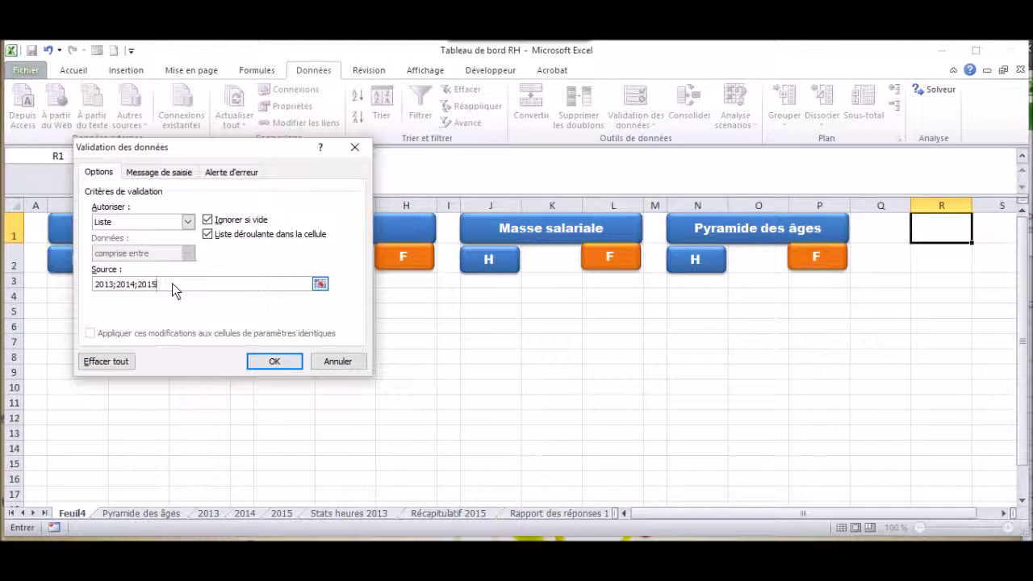
pyautogui.click(275, 362)
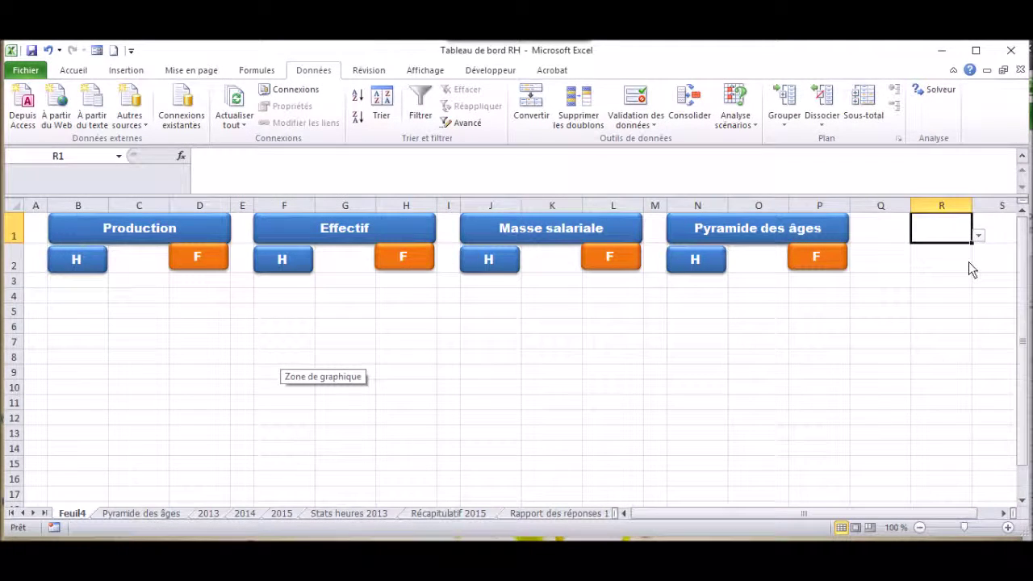
pyautogui.click(978, 235)
# Choose 2013 in R1 and format it as Arial Black 14, centred vertically and horizontally
pyautogui.click(951, 249)
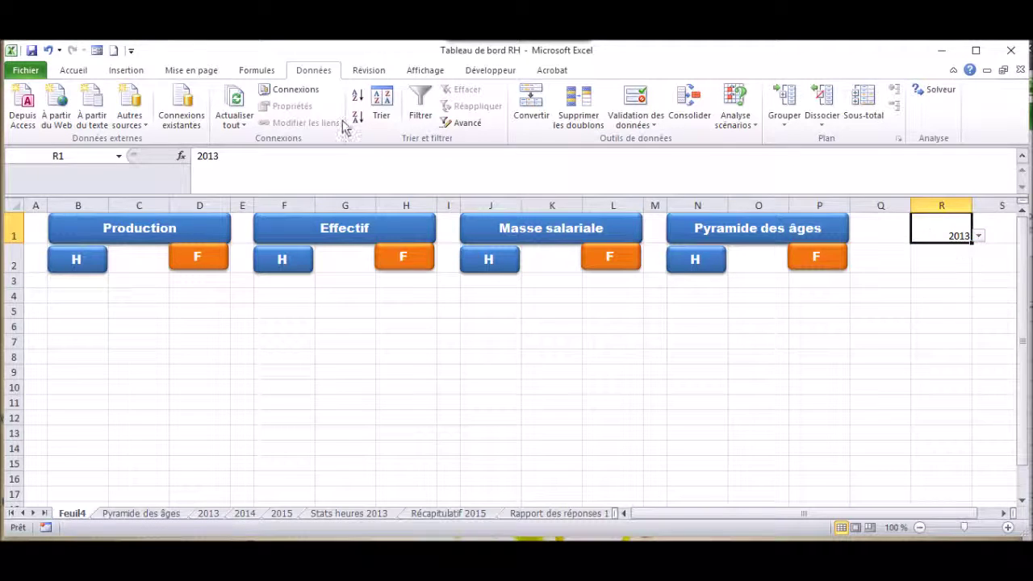
pyautogui.click(72, 71)
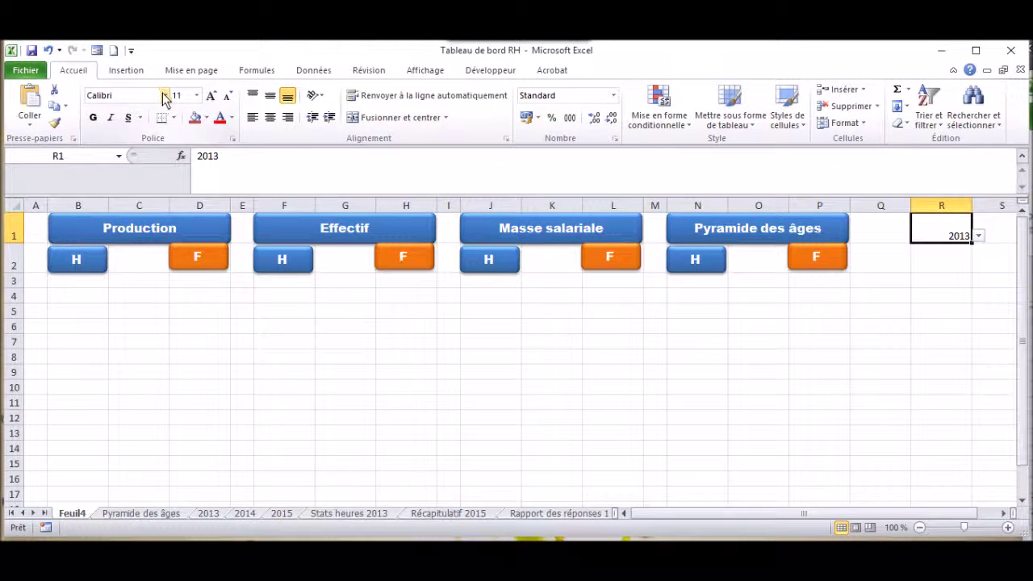
pyautogui.click(164, 95)
pyautogui.scroll(-3, 217, 275)
pyautogui.scroll(-3, 216, 275)
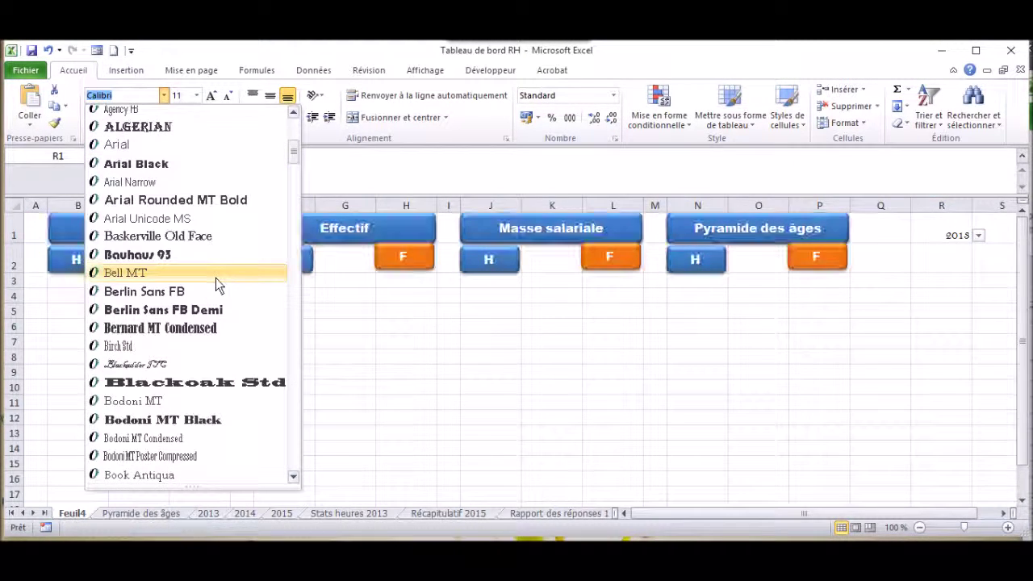
pyautogui.scroll(3, 216, 278)
pyautogui.click(170, 328)
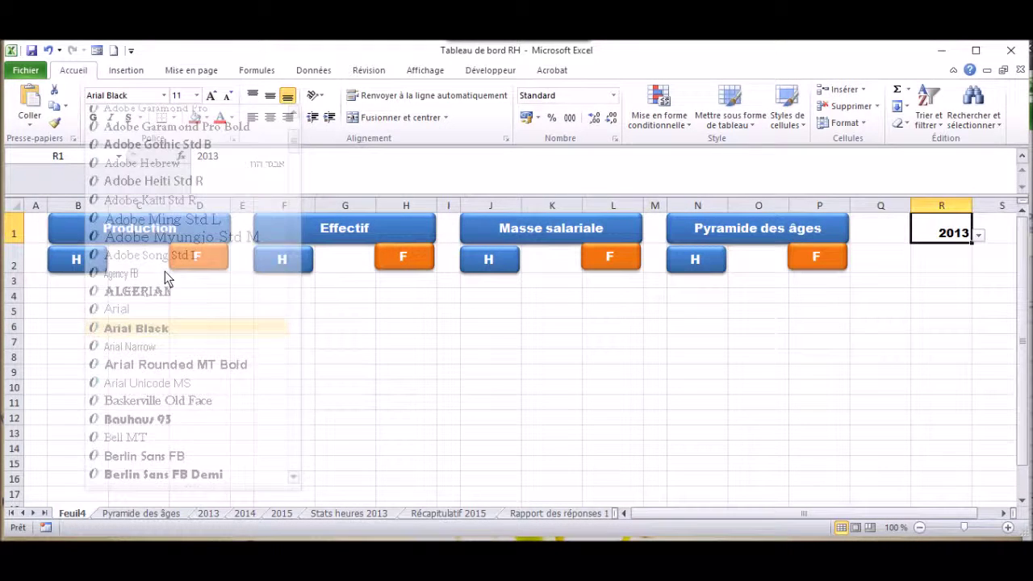
pyautogui.click(197, 95)
pyautogui.click(180, 177)
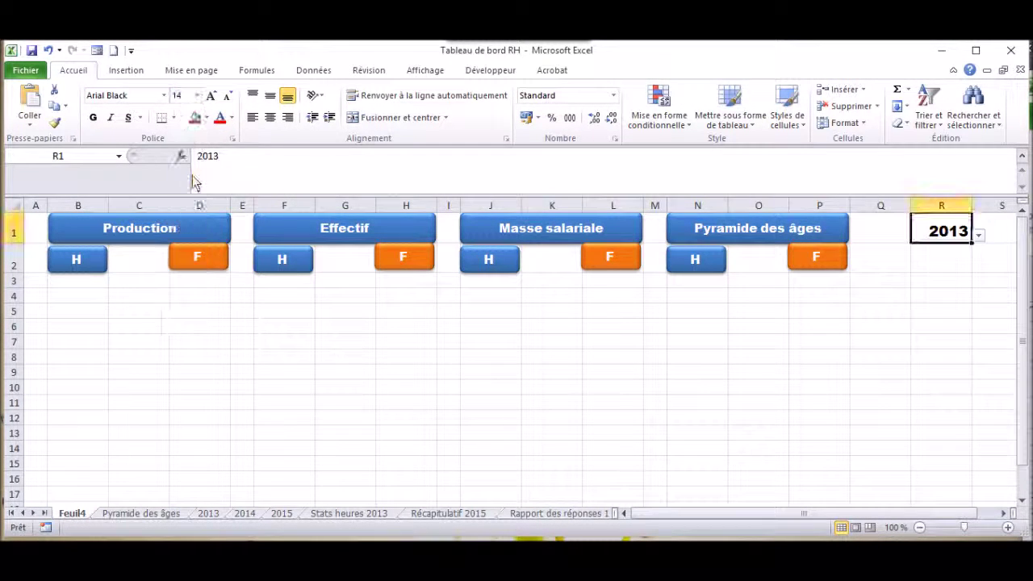
pyautogui.click(271, 96)
pyautogui.click(271, 117)
# Give R1 a dark purple fill and white text, then switch the year to 2014 and 2015
pyautogui.click(207, 118)
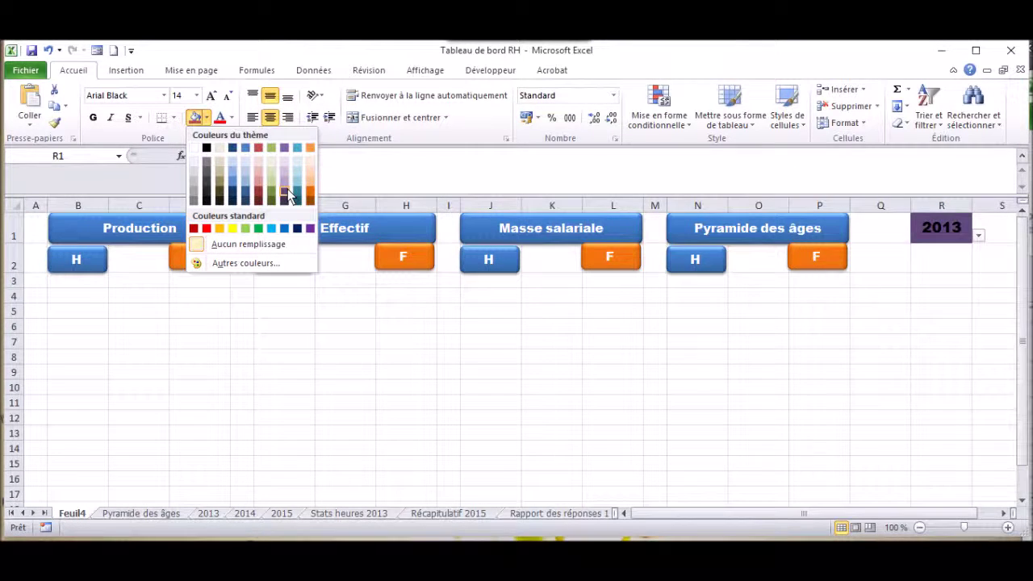
pyautogui.click(285, 194)
pyautogui.click(232, 118)
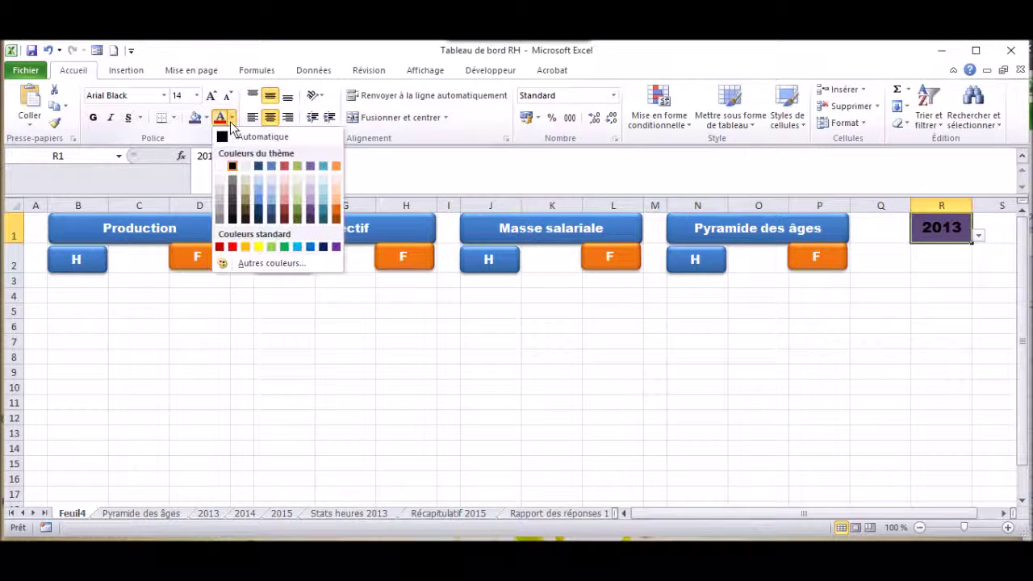
pyautogui.click(220, 166)
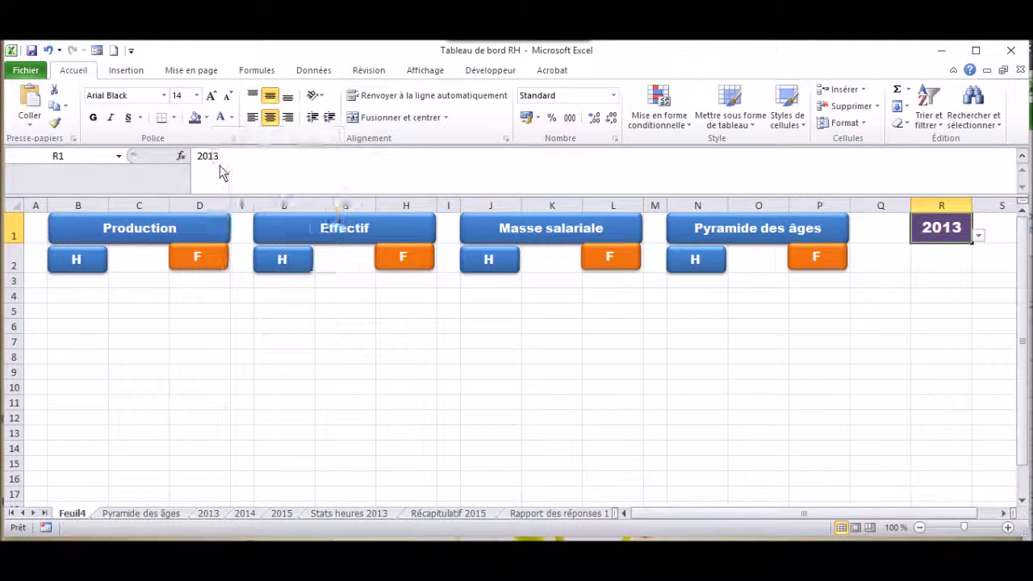
pyautogui.click(979, 236)
pyautogui.click(960, 259)
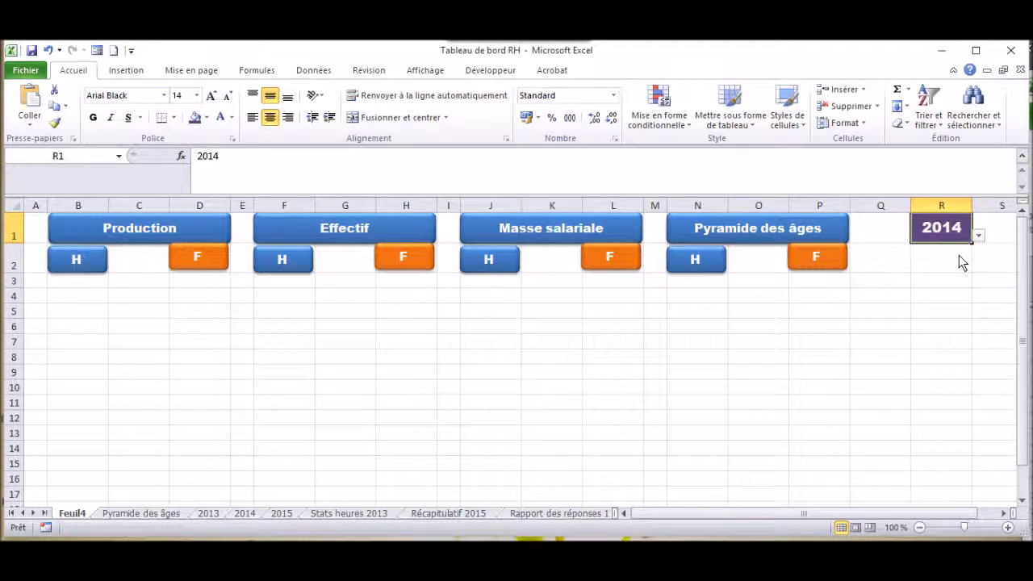
pyautogui.click(978, 237)
pyautogui.click(949, 273)
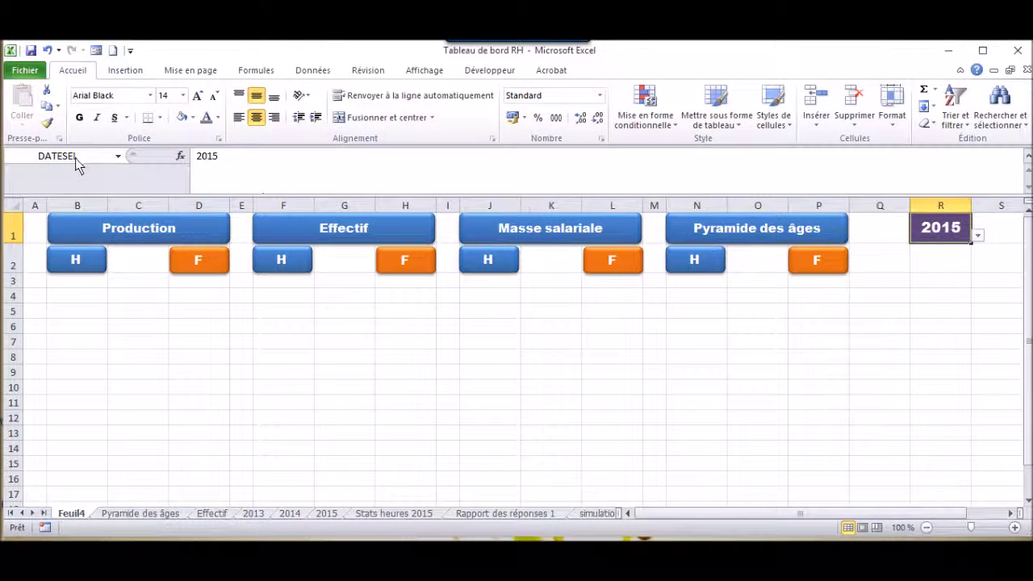
# Name R1 DATESEL in the Name Box and retitle the Feuil4 tab as Synthese
pyautogui.click(65, 155)
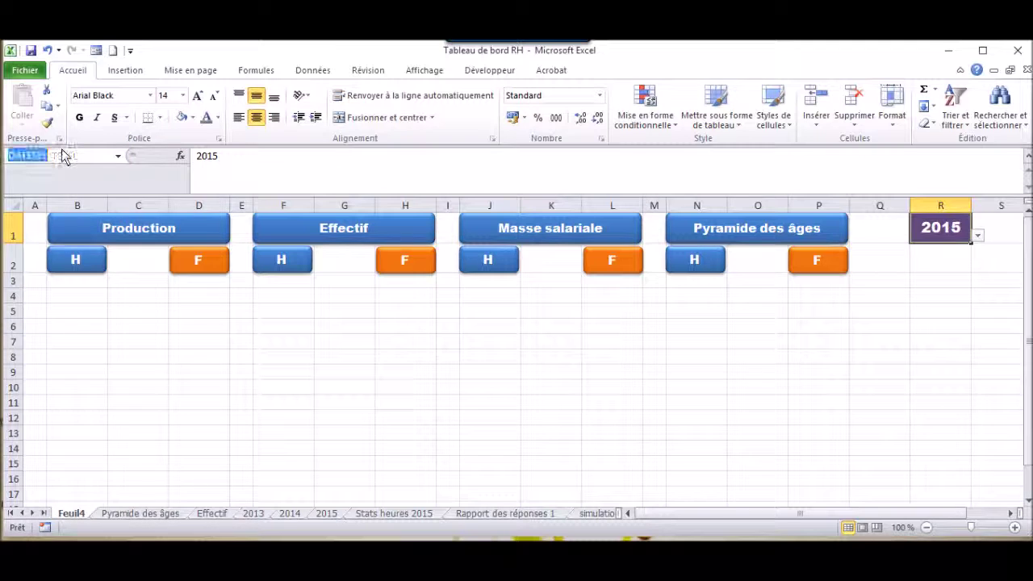
pyautogui.press('Return')
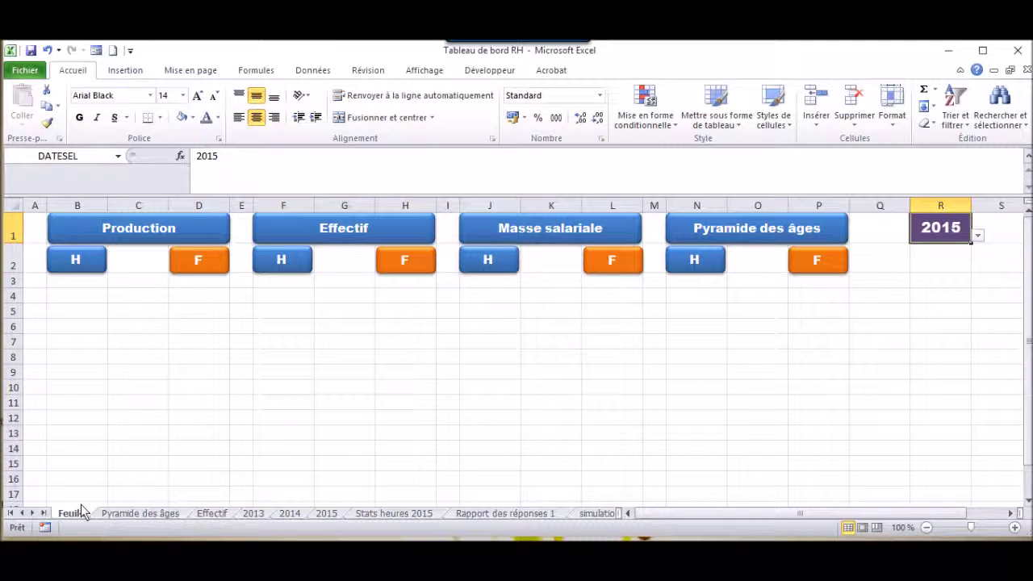
pyautogui.doubleClick(79, 515)
pyautogui.write('Synthese')
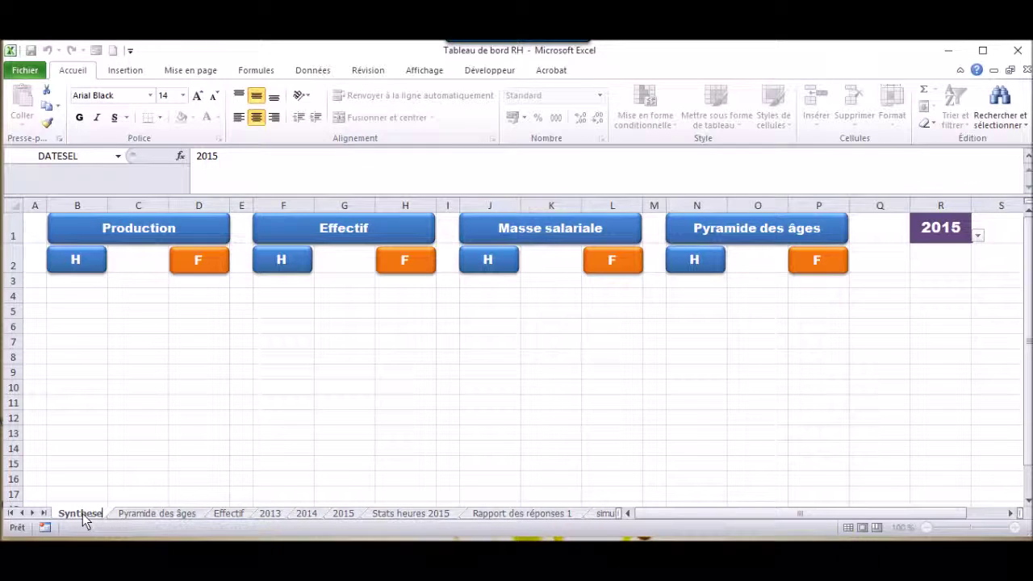
pyautogui.press('Return')
pyautogui.click(747, 281)
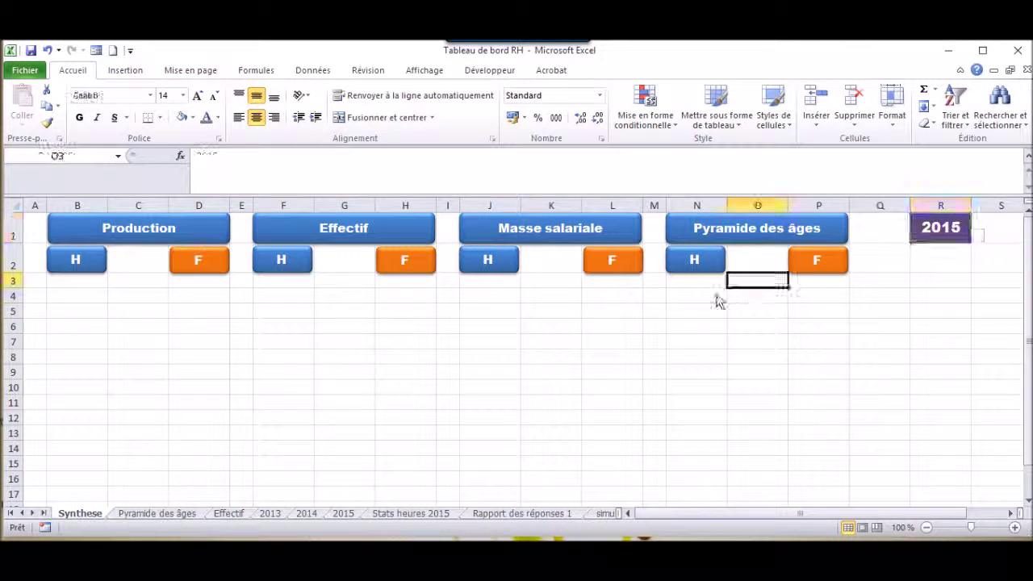
# Copy the age ranges J6:J11 from Pyramide des âges into O3 on Synthese, then start =si( in N3
pyautogui.click(174, 514)
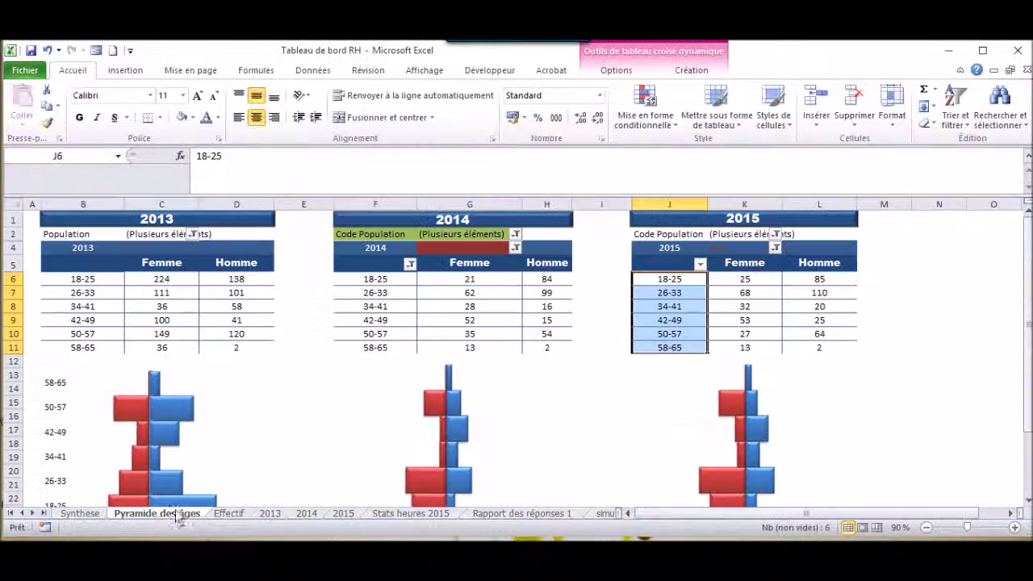
pyautogui.rightClick(695, 312)
pyautogui.click(724, 321)
pyautogui.click(77, 514)
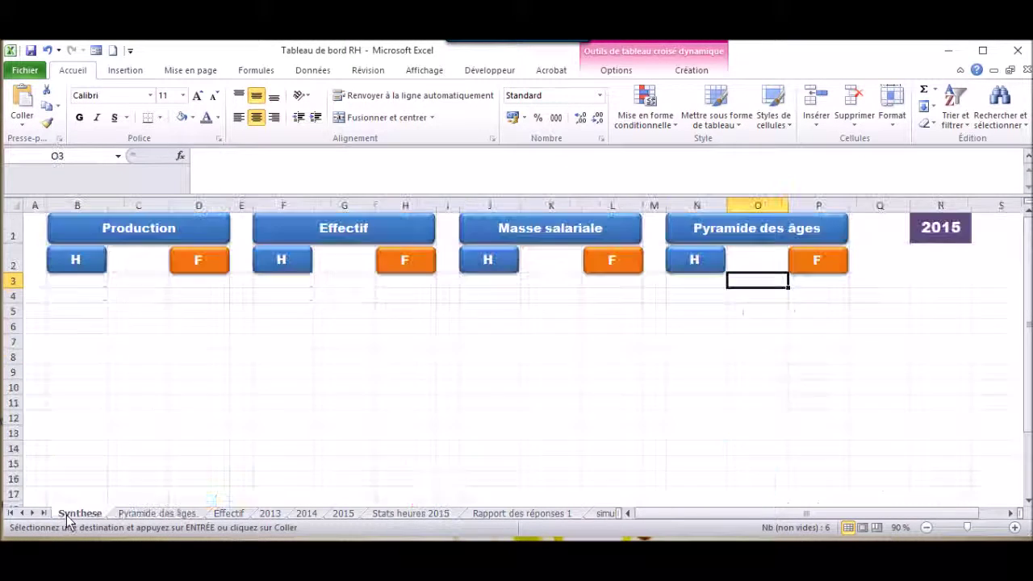
pyautogui.rightClick(779, 287)
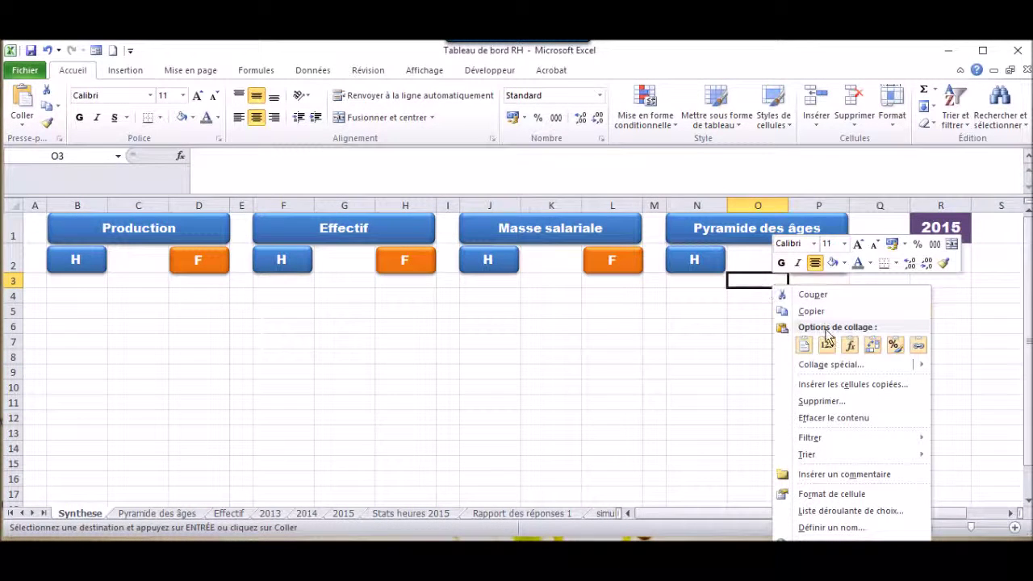
pyautogui.click(826, 343)
pyautogui.click(701, 284)
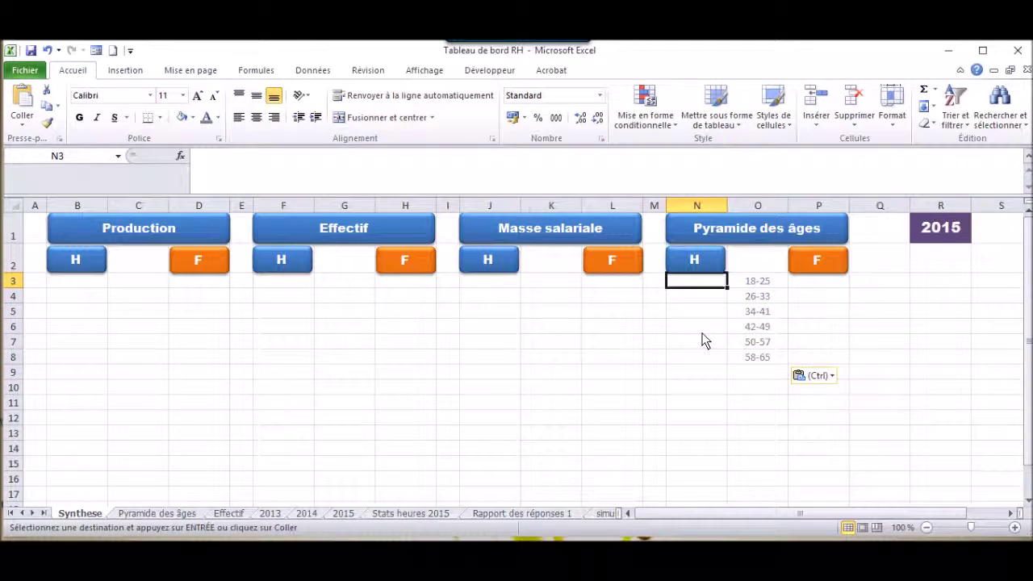
pyautogui.write('=si(')
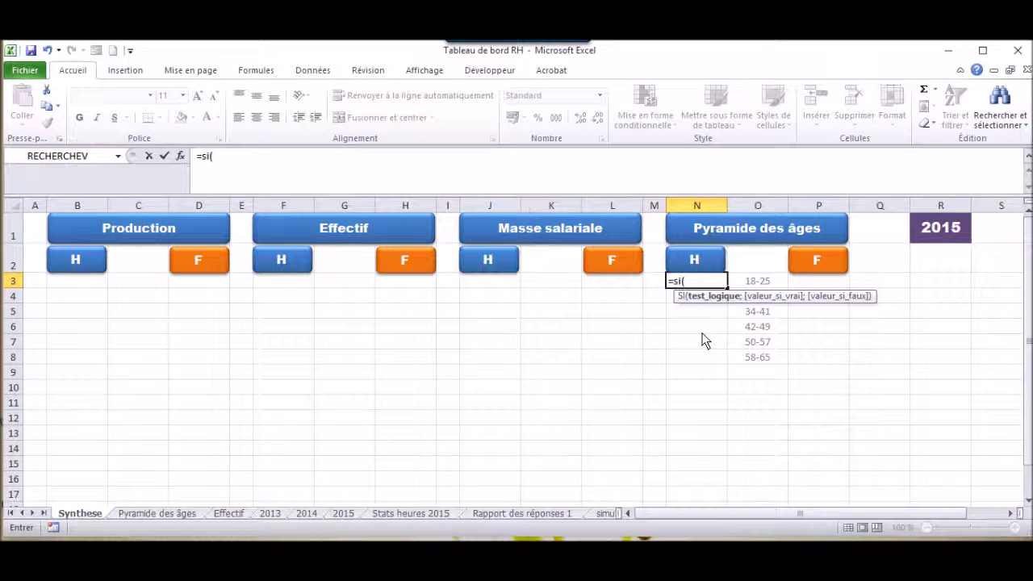
# Finish N3's nested SI on DATESEL, looking up O3 in the 2013, 2014 or 2015 table, column 3
pyautogui.click(944, 227)
pyautogui.write('=2013;recherchev(')
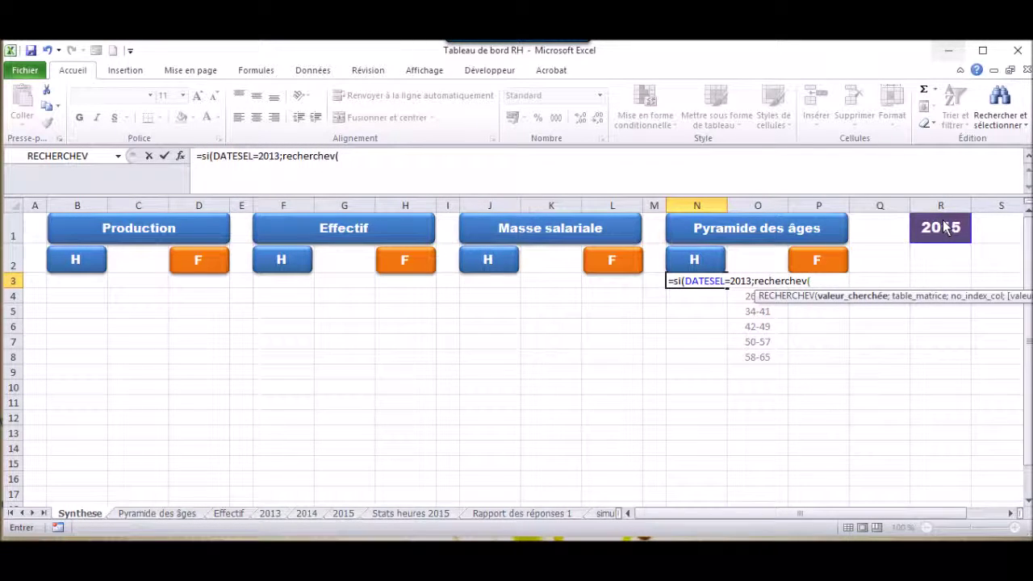
pyautogui.write('O3;')
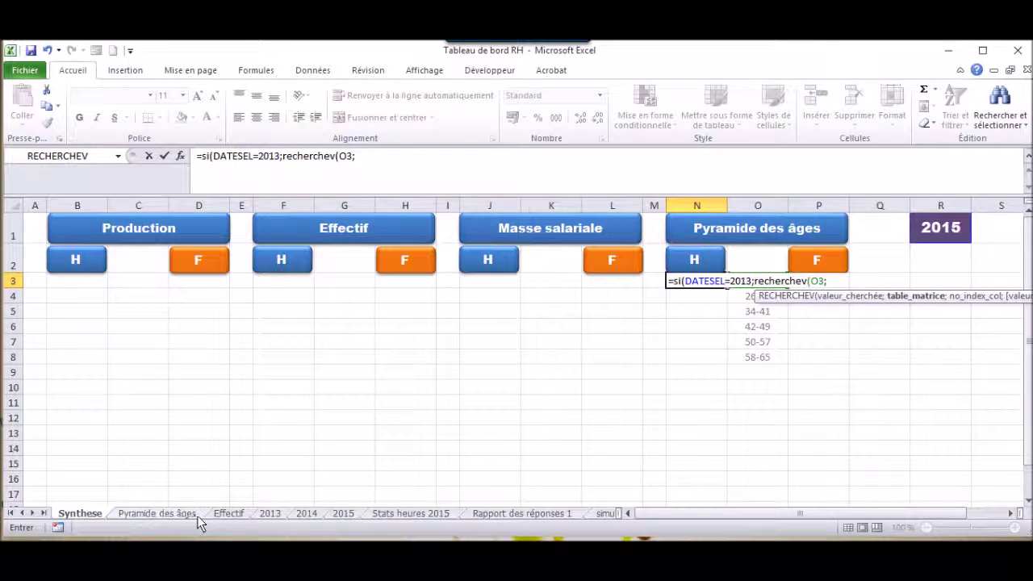
pyautogui.click(158, 513)
pyautogui.moveTo(80, 278)
pyautogui.mouseDown()
pyautogui.moveTo(221, 360)
pyautogui.moveTo(220, 350)
pyautogui.mouseUp()
pyautogui.write(';3);si(')
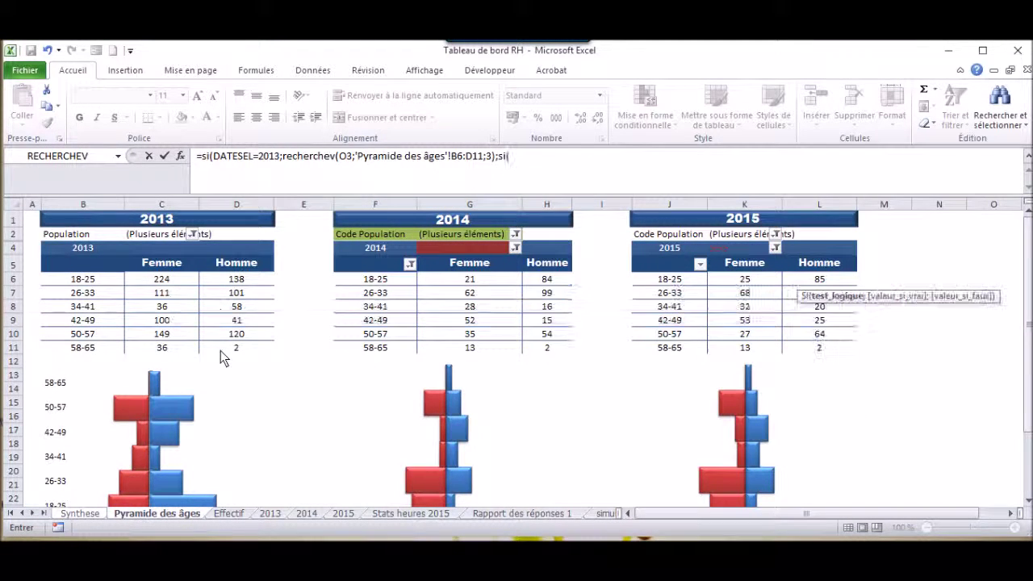
pyautogui.write('DATESEL')
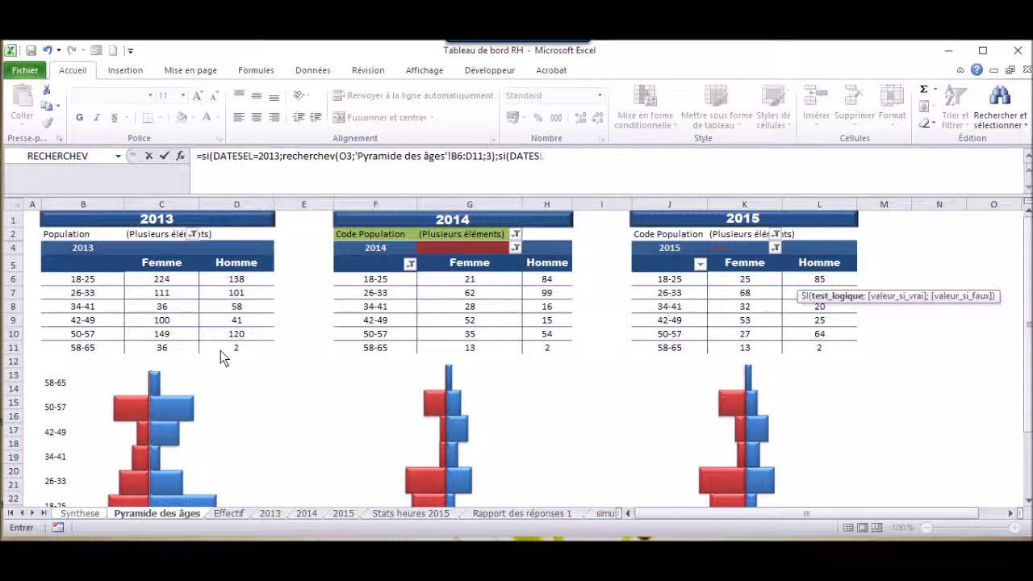
pyautogui.write('=2014;')
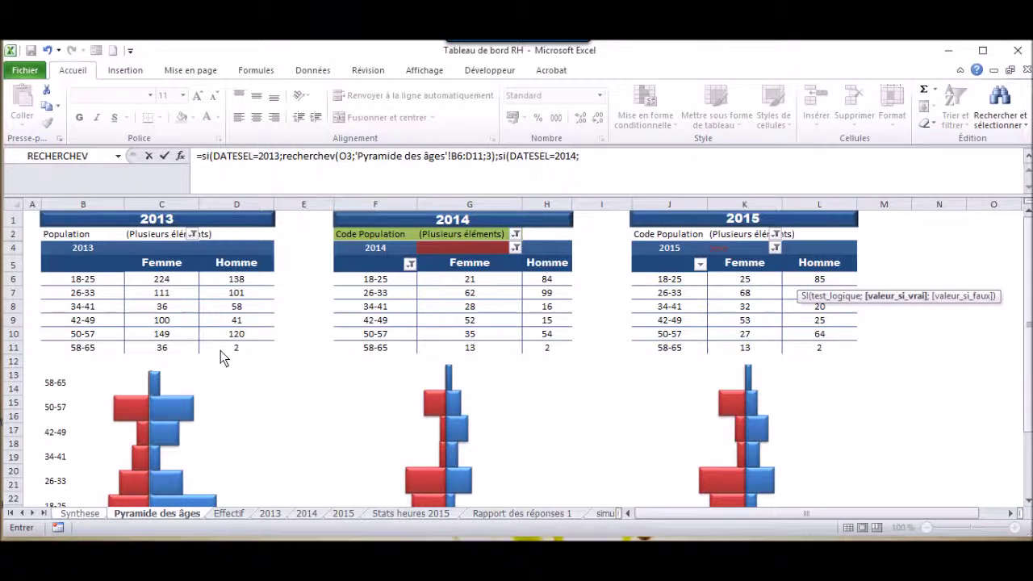
pyautogui.write('recherche')
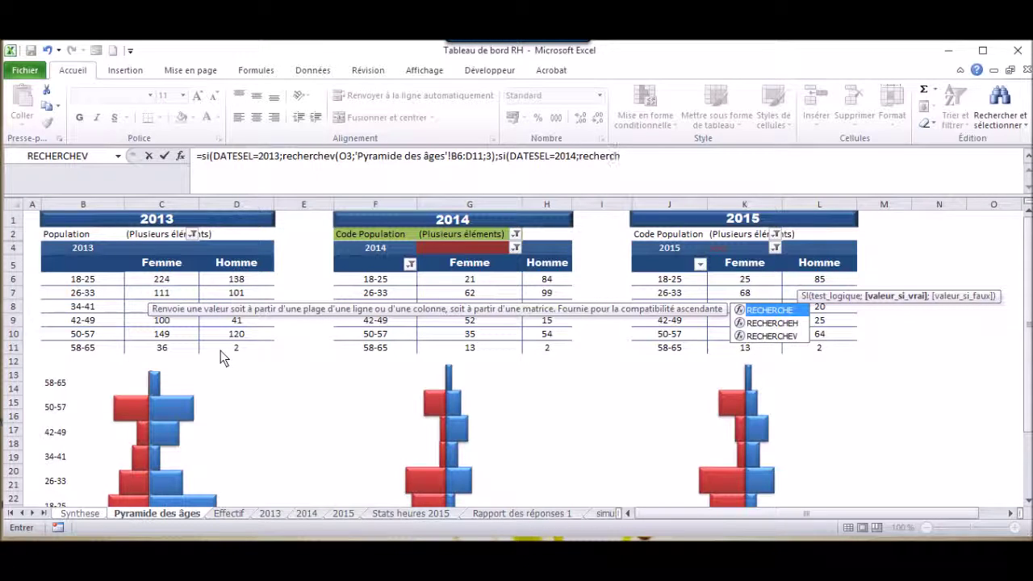
pyautogui.write('v(')
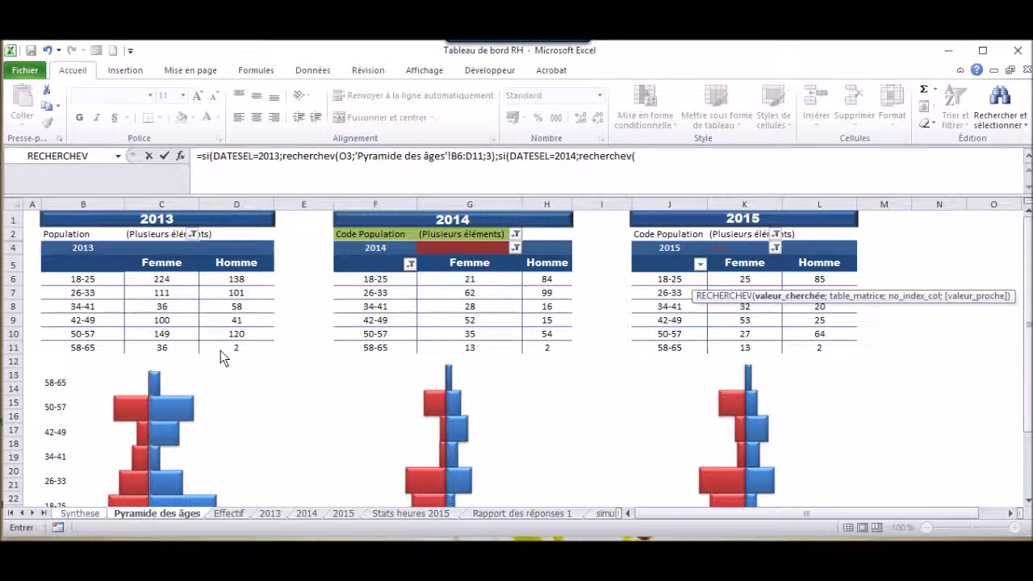
pyautogui.write('O3;')
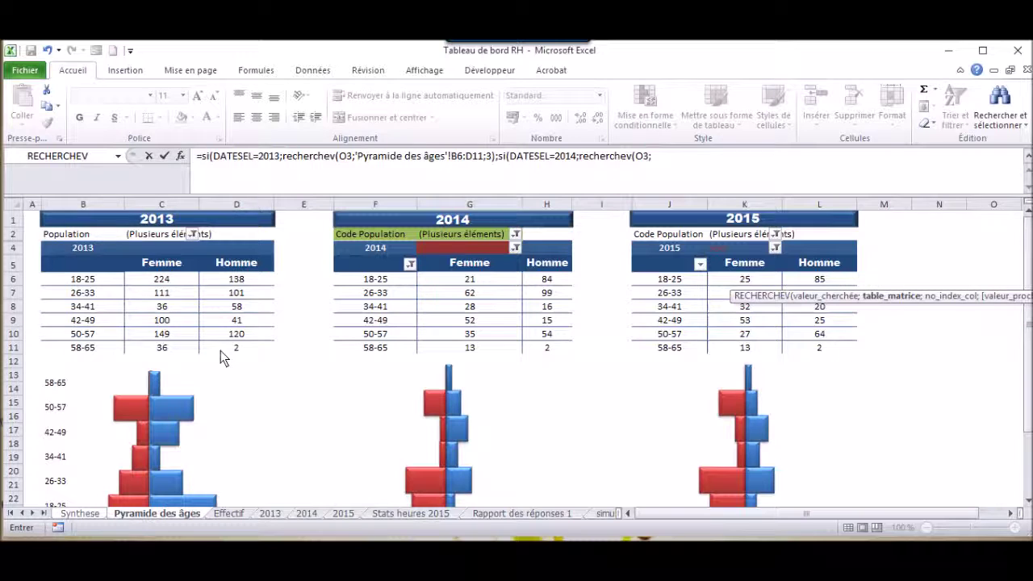
pyautogui.moveTo(355, 279); pyautogui.dragTo(525, 348)
pyautogui.write(';3)')
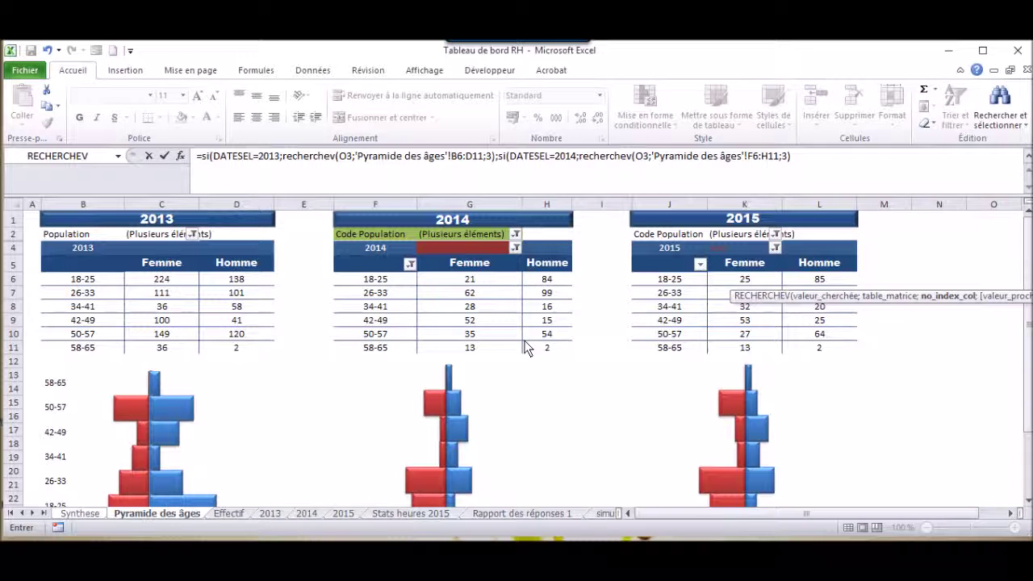
pyautogui.write(';si(')
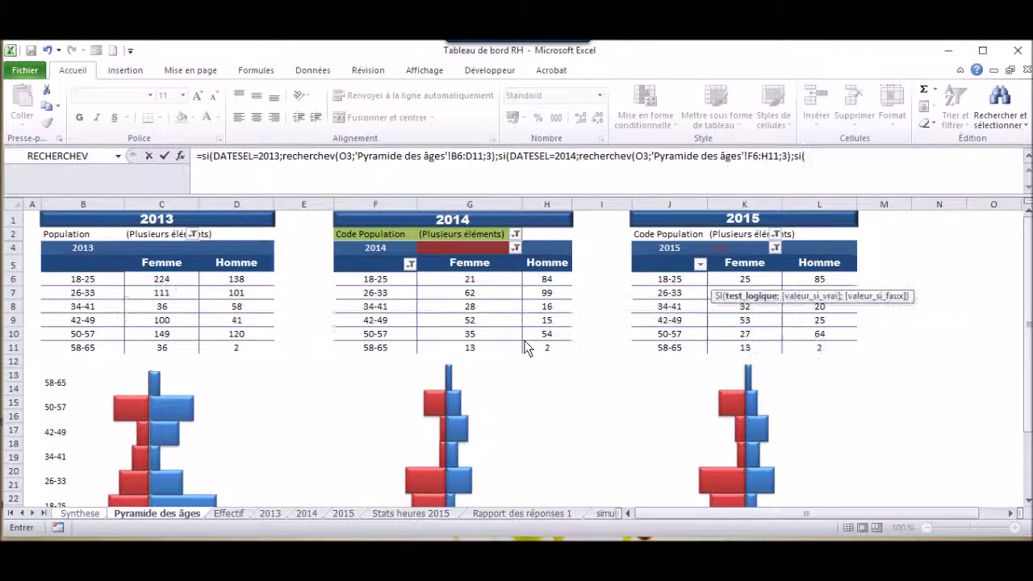
pyautogui.write('DATESE')
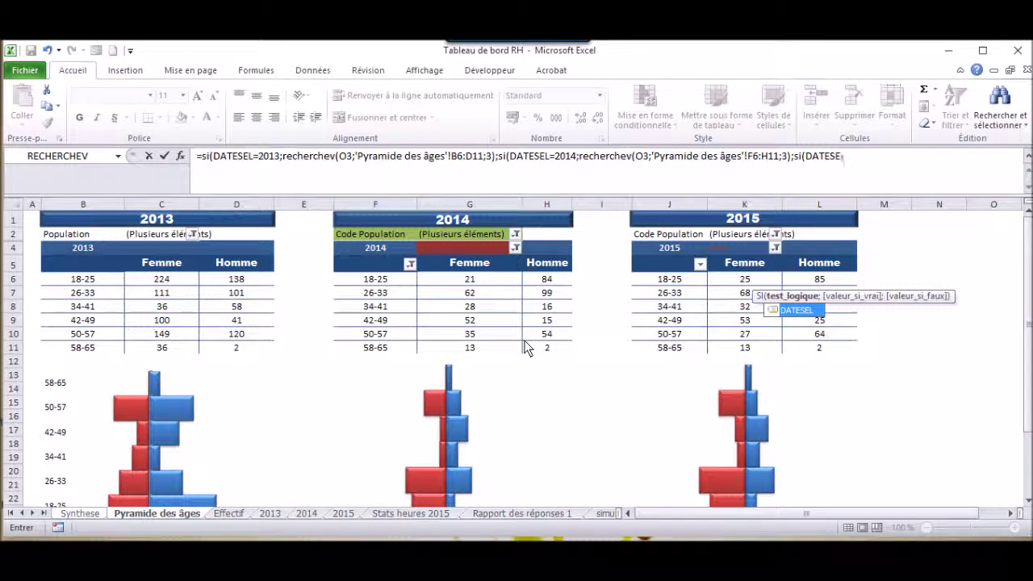
pyautogui.press('Tab')
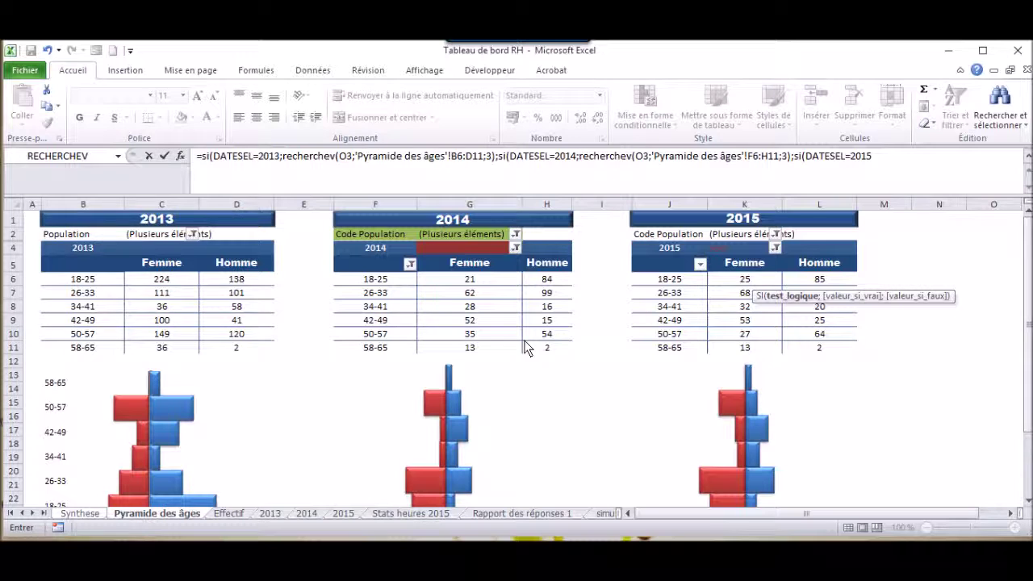
pyautogui.write(';rech')
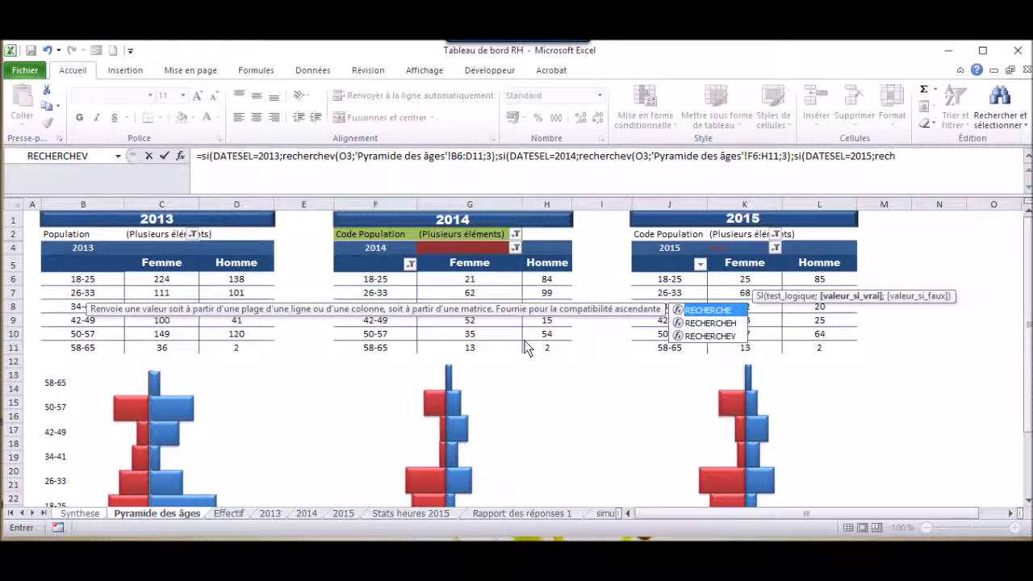
pyautogui.write('erchev(')
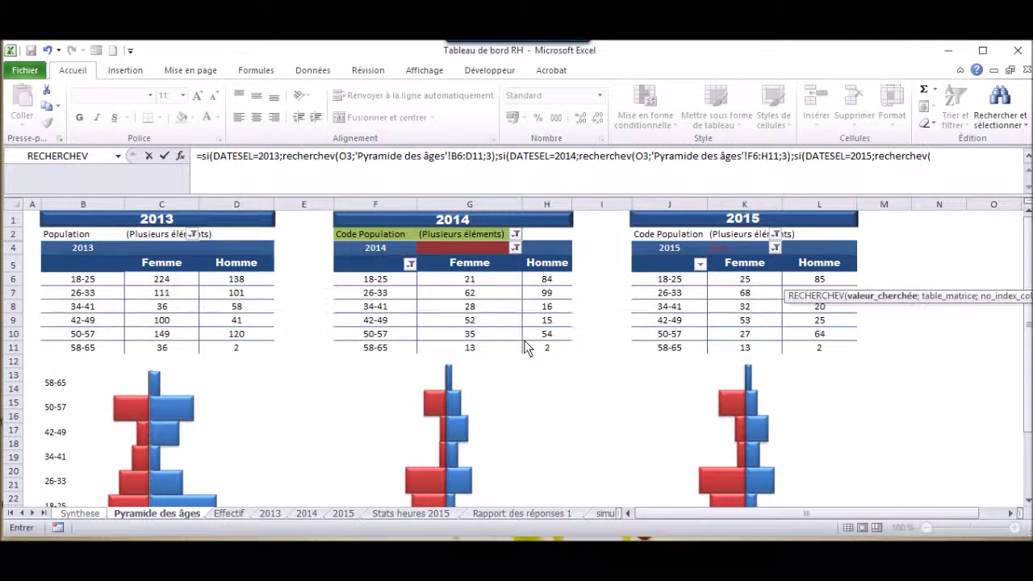
pyautogui.write('O3')
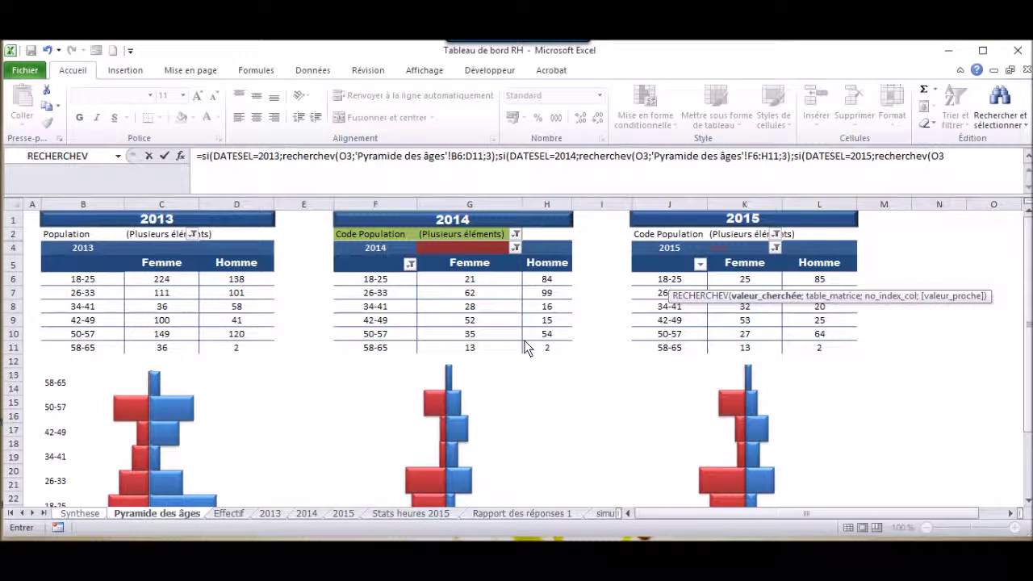
pyautogui.write(';')
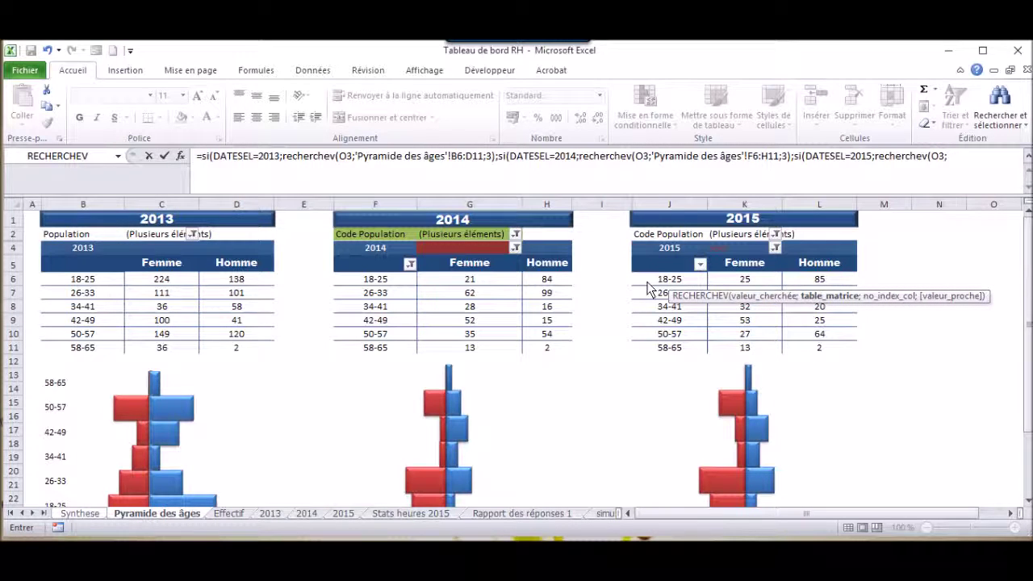
pyautogui.moveTo(815, 355); pyautogui.dragTo(685, 289)
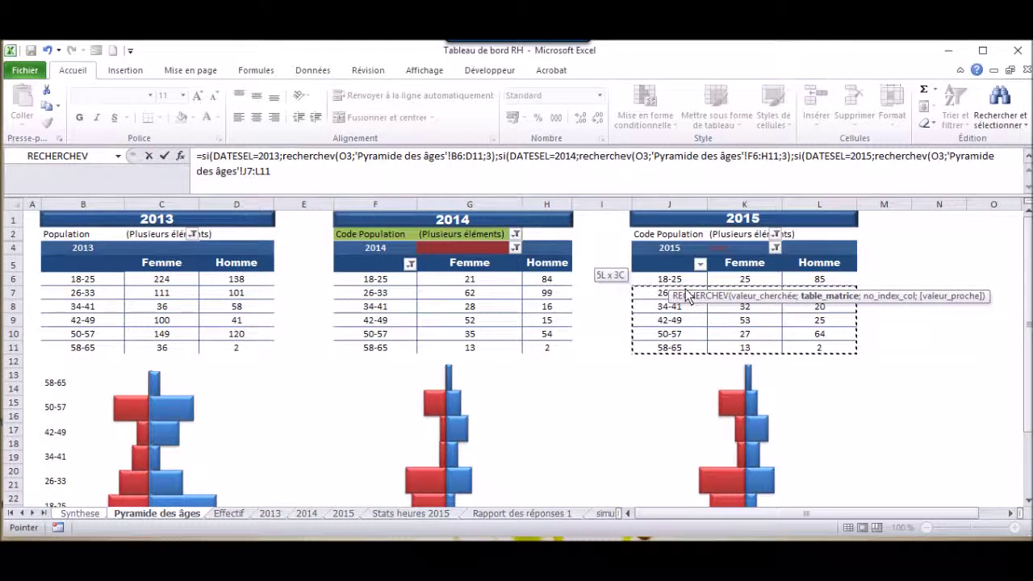
pyautogui.write(';3')
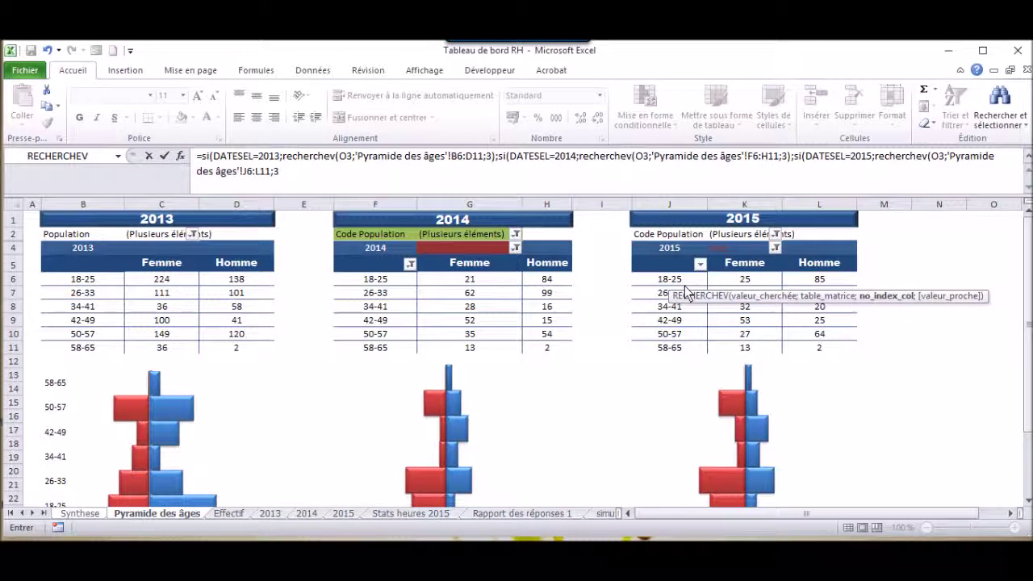
pyautogui.write(');faux')
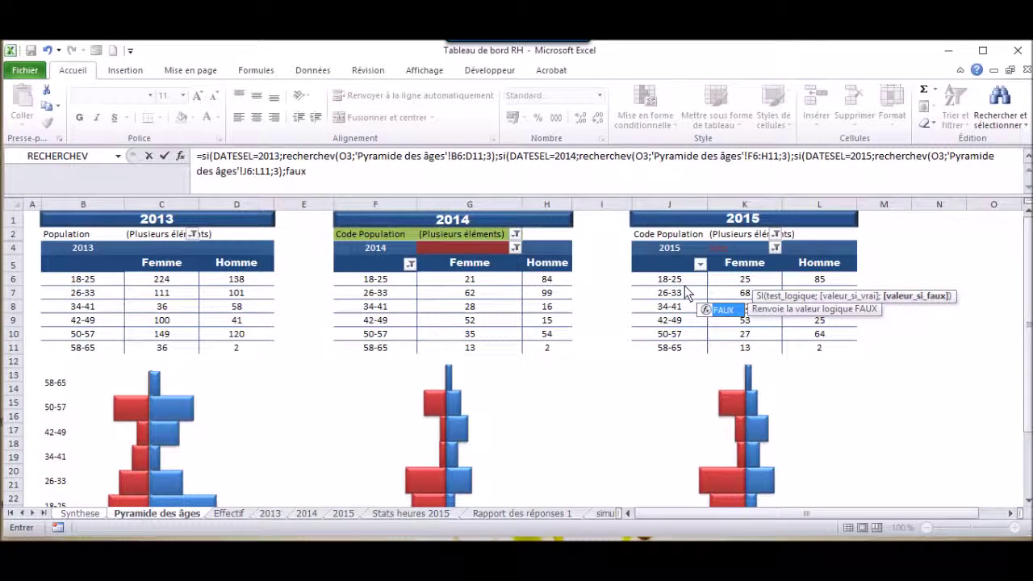
pyautogui.write(')))')
pyautogui.press('Return')
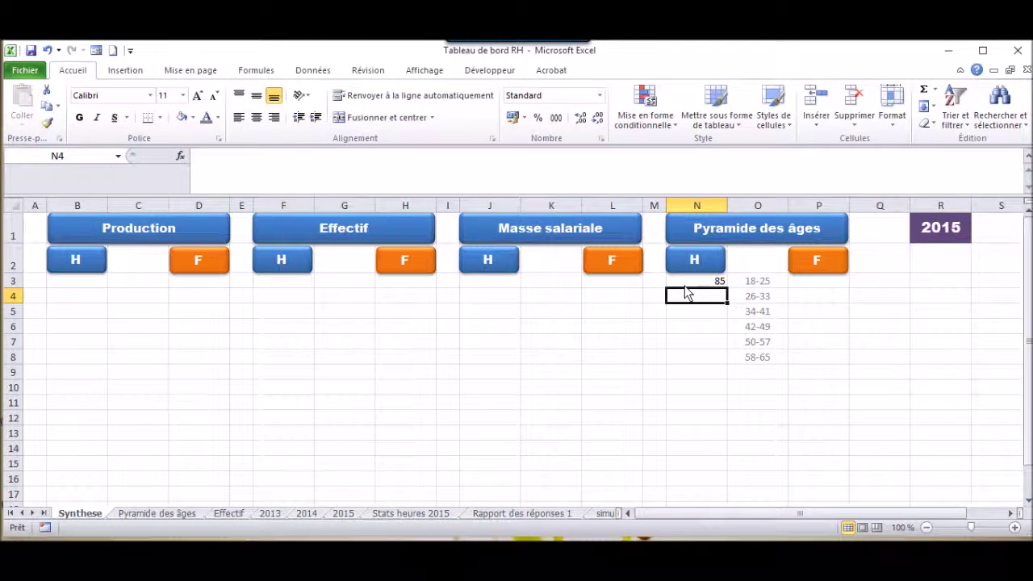
# Make N3's lookup value $O3 and lock the 2013 and 2014 table ranges as absolute references
pyautogui.click(685, 284)
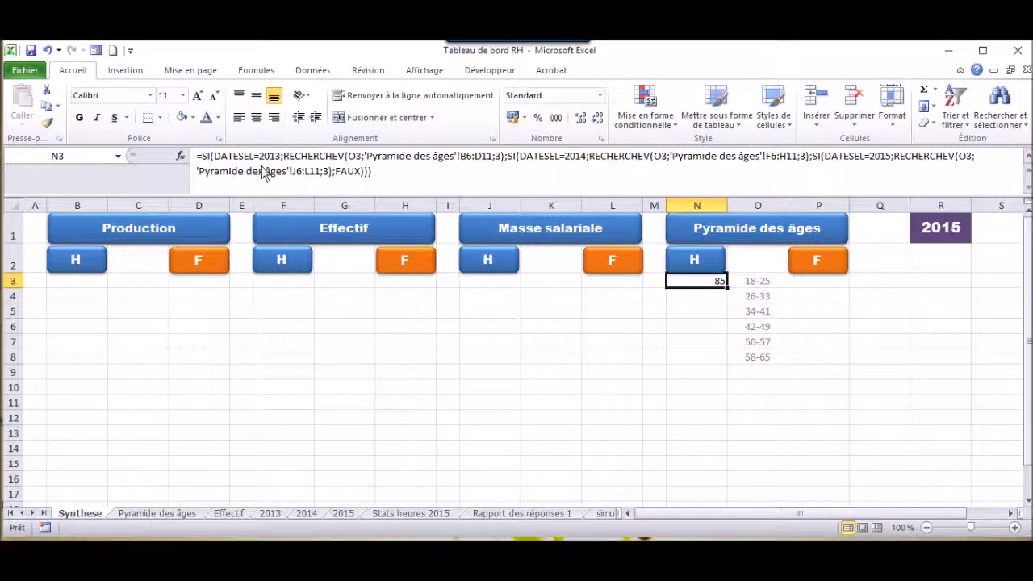
pyautogui.click(351, 160)
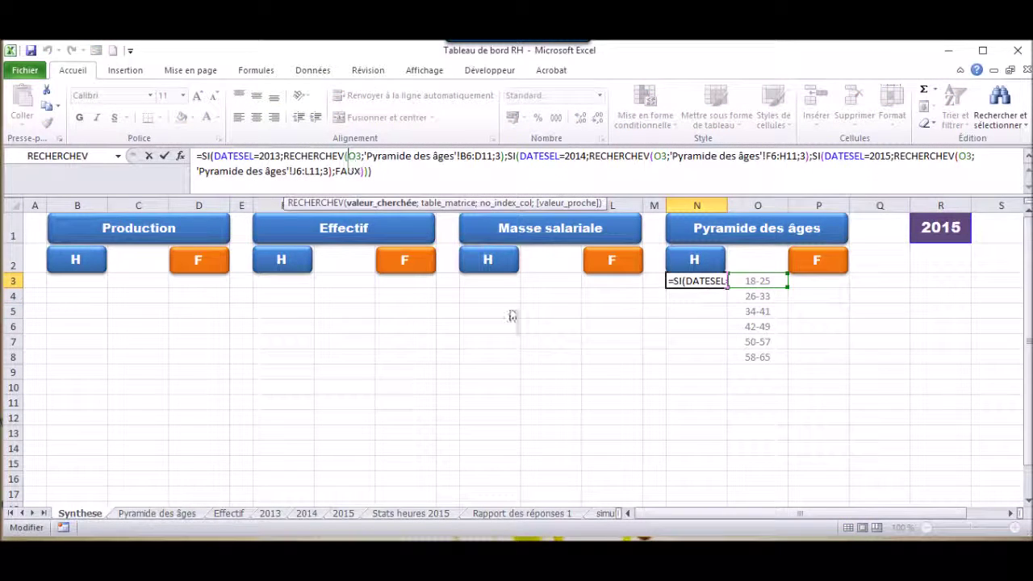
pyautogui.write('$')
pyautogui.click(401, 155)
pyautogui.press('Right')
pyautogui.press('Right')
pyautogui.press('Right')
pyautogui.press('Right')
pyautogui.press('Right')
pyautogui.press('Right')
pyautogui.write('$')
pyautogui.press('Right')
pyautogui.write('$')
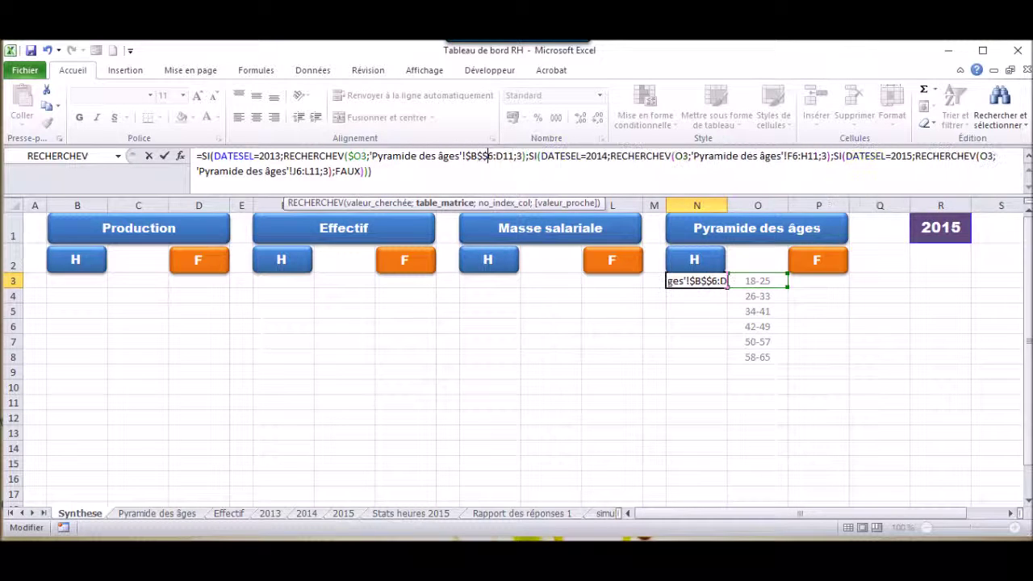
pyautogui.press('BackSpace')
pyautogui.write('$')
pyautogui.press('Right')
pyautogui.write('$')
pyautogui.press('Right')
pyautogui.press('Right')
pyautogui.press('Right')
pyautogui.press('Right')
pyautogui.press('Right')
pyautogui.press('Right')
pyautogui.press('Right')
pyautogui.press('Right')
pyautogui.press('Right')
pyautogui.press('Right')
pyautogui.press('Right')
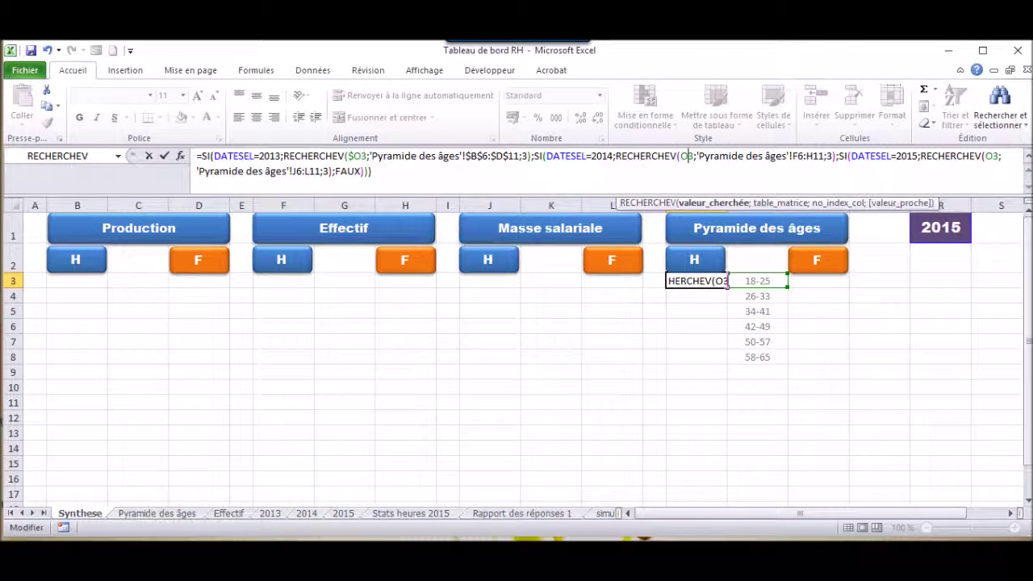
pyautogui.write('$')
pyautogui.press('Right')
pyautogui.press('Right')
pyautogui.press('Right')
pyautogui.press('Right')
pyautogui.press('Right')
pyautogui.press('Right')
pyautogui.press('Right')
pyautogui.press('Right')
pyautogui.press('Right')
pyautogui.press('Right')
pyautogui.write('$')
pyautogui.press('Right')
pyautogui.write('$B')
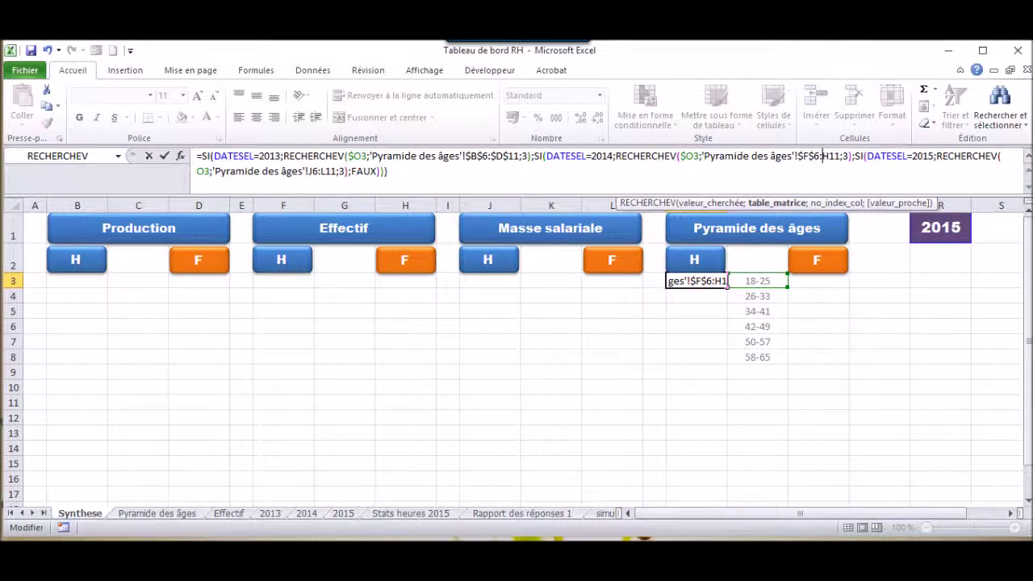
pyautogui.write('$')
pyautogui.press('Right')
pyautogui.write('$')
# Lock the 2015 lookup value and table range, and commit the formula, still returning 85
pyautogui.click(897, 156)
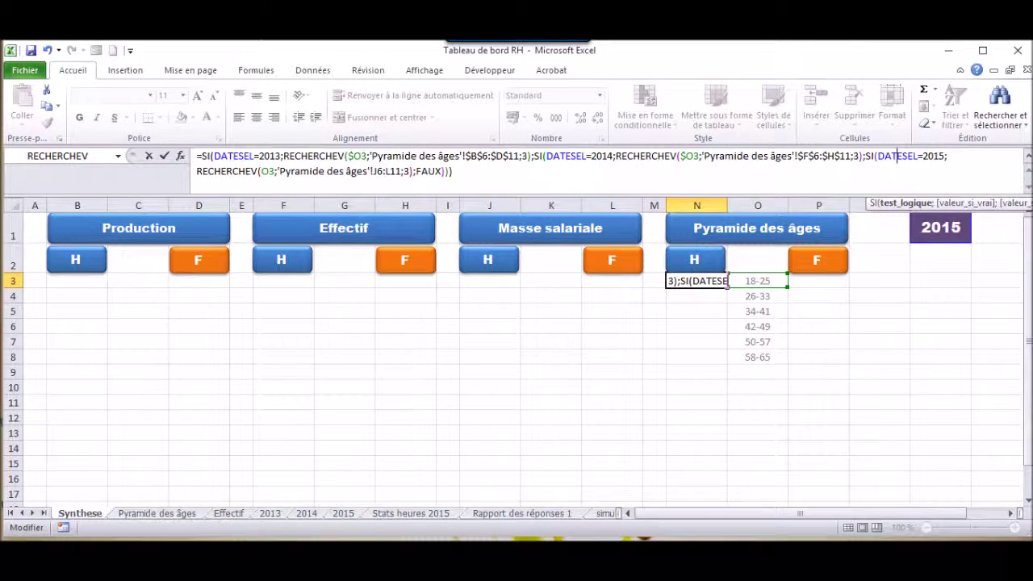
pyautogui.press('Right')
pyautogui.press('Right')
pyautogui.press('Right')
pyautogui.press('Right')
pyautogui.press('Right')
pyautogui.press('Right')
pyautogui.press('Right')
pyautogui.press('Right')
pyautogui.press('Right')
pyautogui.press('Right')
pyautogui.press('Right')
pyautogui.press('Left')
pyautogui.press('Left')
pyautogui.write('$')
pyautogui.press('Right')
pyautogui.press('Right')
pyautogui.press('Right')
pyautogui.press('Right')
pyautogui.press('Right')
pyautogui.press('Right')
pyautogui.write('$')
pyautogui.press('Right')
pyautogui.write('$')
pyautogui.press('Right')
pyautogui.press('Right')
pyautogui.write('$')
pyautogui.press('Right')
pyautogui.write('$')
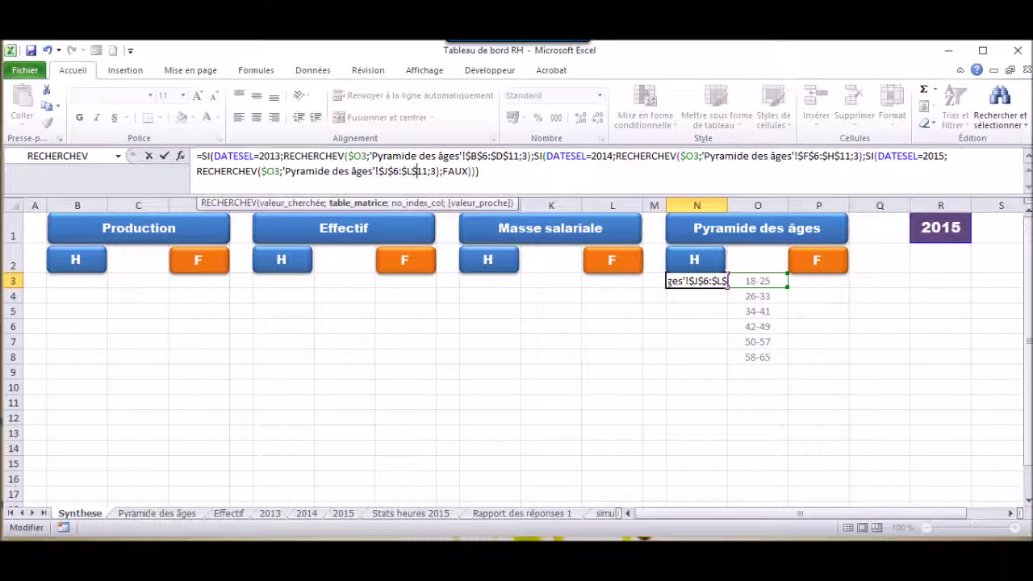
pyautogui.press('Return')
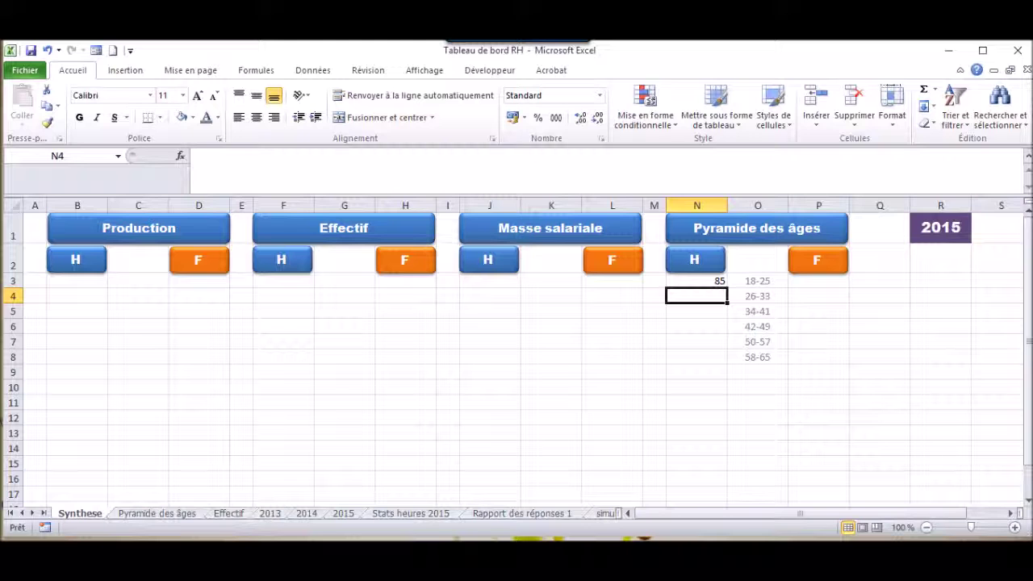
# Fill N3's formula down to N8 and compare with the 2015 Homme figures on Pyramide des âges
pyautogui.click(718, 282)
pyautogui.moveTo(727, 288); pyautogui.dragTo(723, 359)
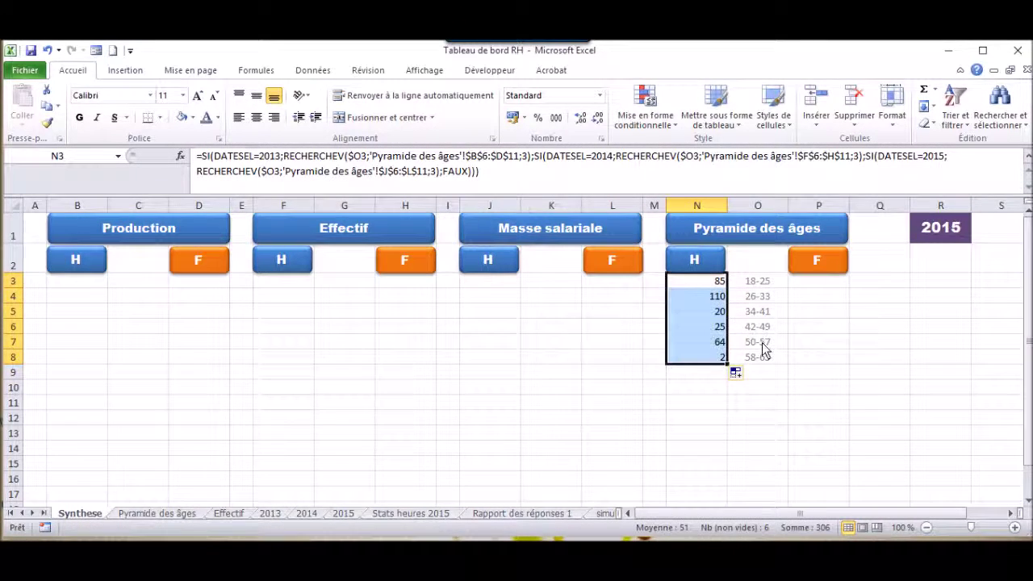
pyautogui.click(200, 514)
pyautogui.moveTo(807, 347); pyautogui.dragTo(798, 278)
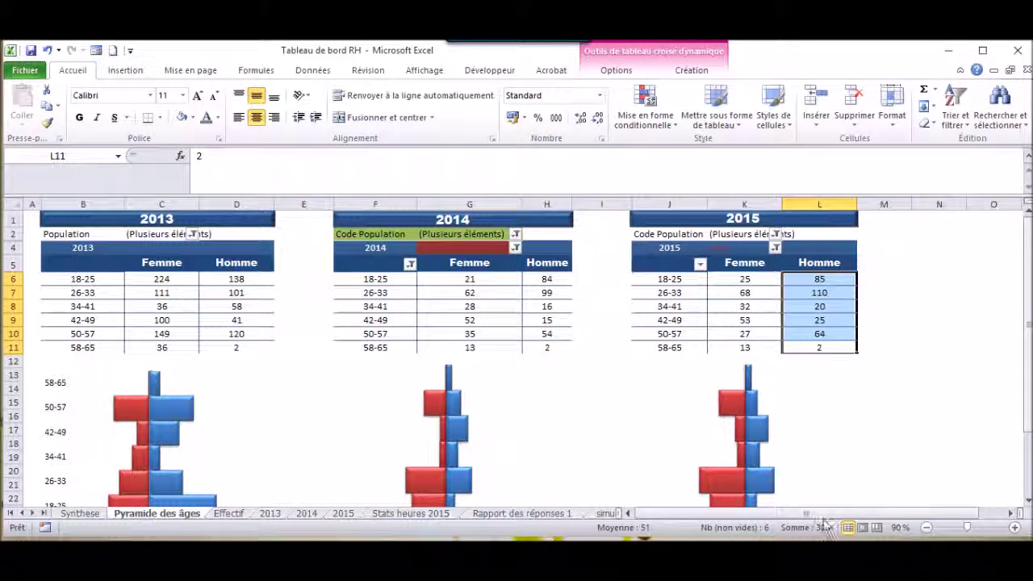
pyautogui.click(92, 516)
# Set the year in R1's dropdown to 2013
pyautogui.click(962, 237)
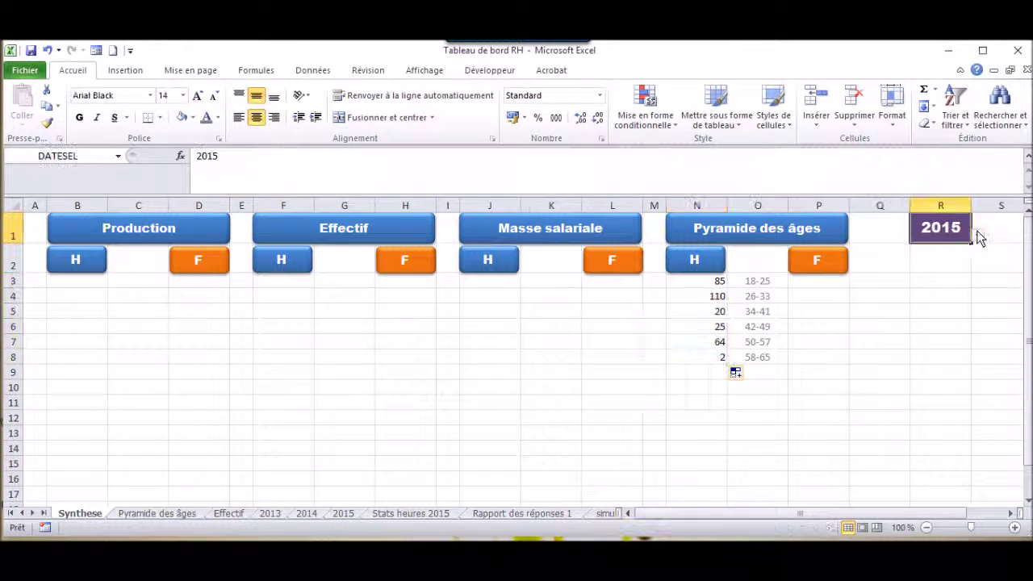
pyautogui.click(978, 236)
pyautogui.click(964, 247)
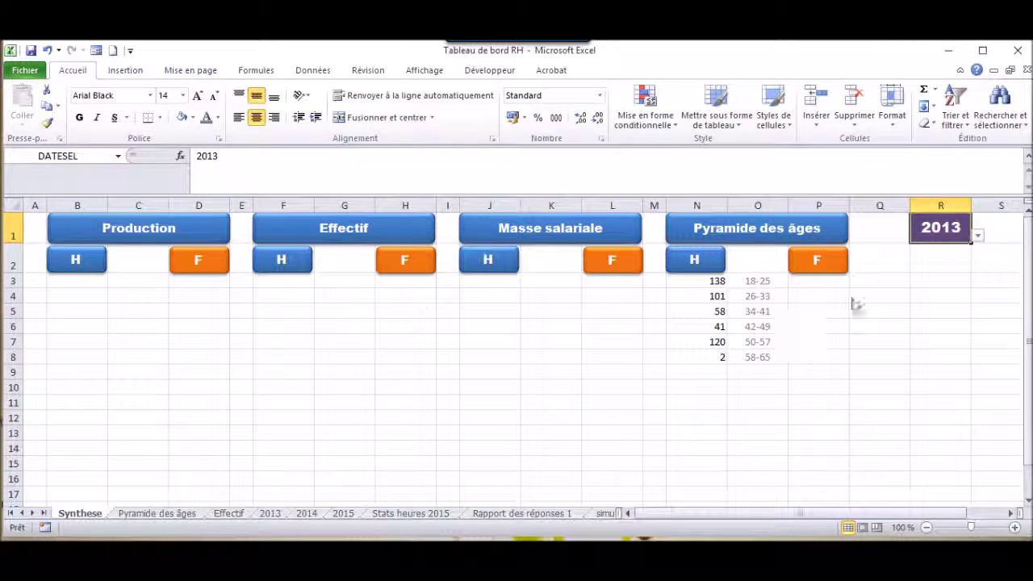
# Copy the N3 lookup formula into P3
pyautogui.click(714, 286)
pyautogui.hotkey('ctrl', 'c')
pyautogui.click(811, 283)
pyautogui.hotkey('ctrl', 'v')
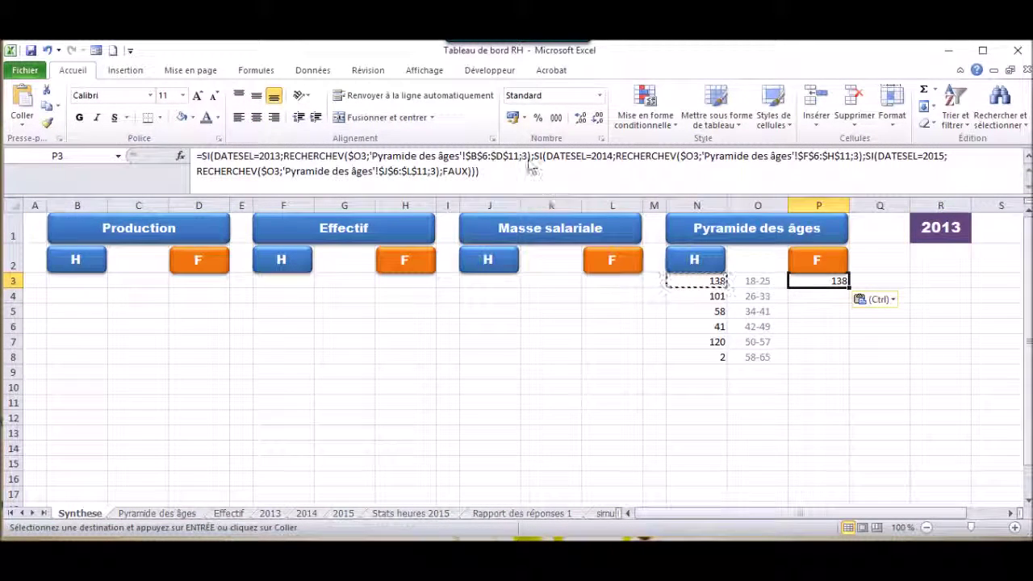
# Change all three RECHERCHEV column indexes in P3's formula from 3 to 2
pyautogui.click(526, 156)
pyautogui.write('2')
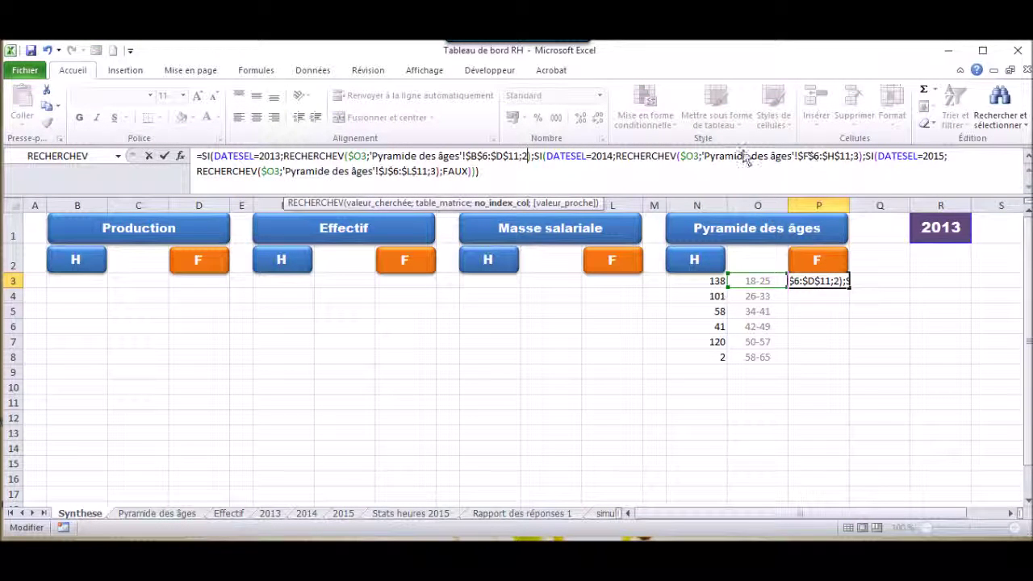
pyautogui.doubleClick(857, 156)
pyautogui.write('2')
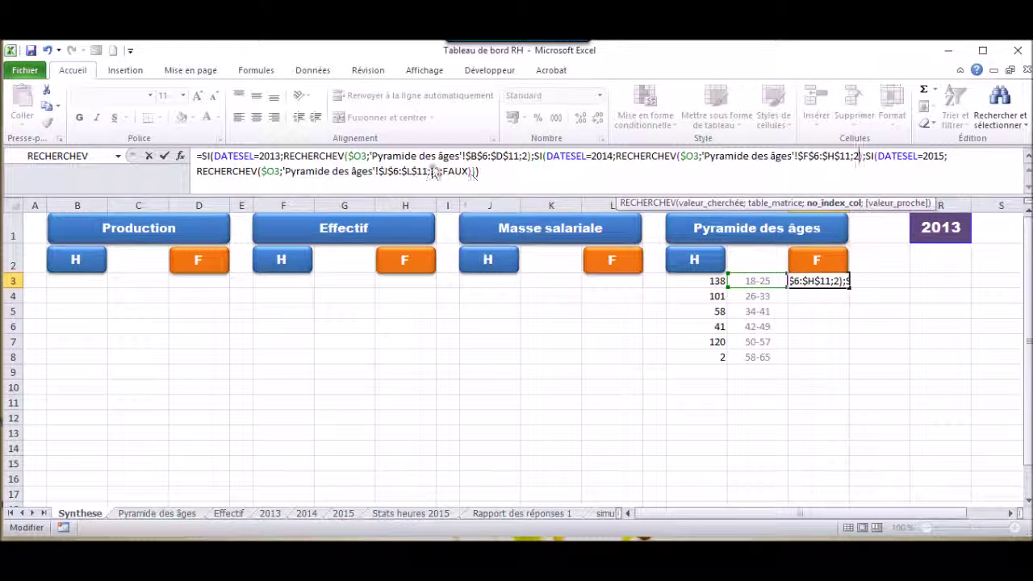
pyautogui.doubleClick(434, 171)
pyautogui.write('2')
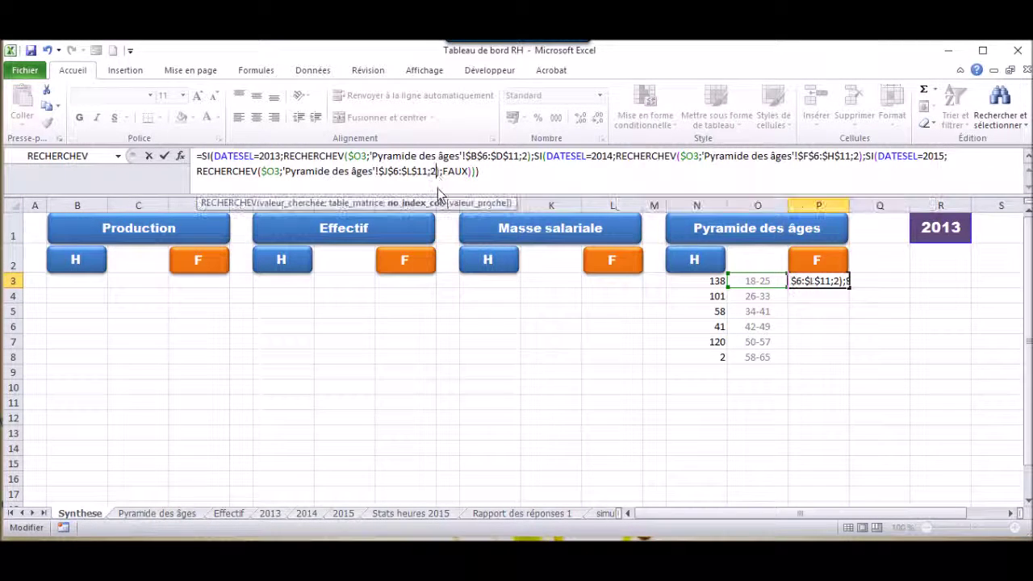
pyautogui.press('Return')
# Fill P3 down to P8 and check the Femme counts 224 to 36 against Pyramide des âges
pyautogui.press('Up')
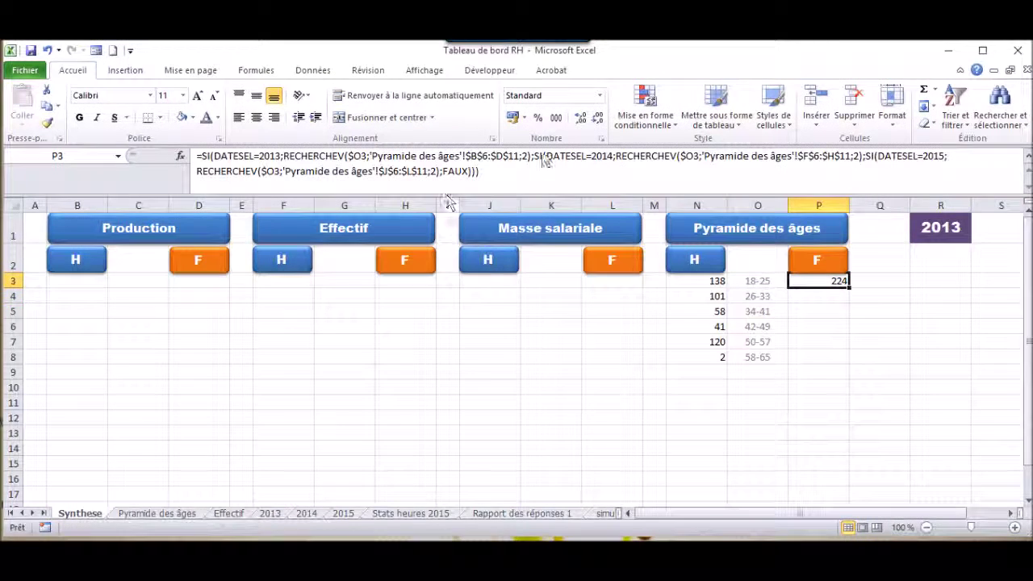
pyautogui.click(831, 265)
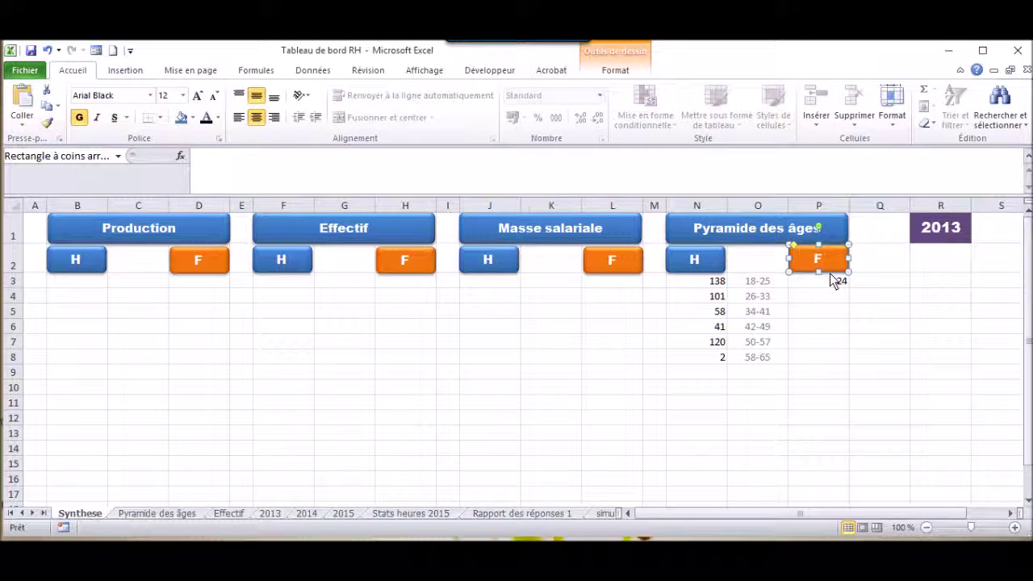
pyautogui.click(831, 284)
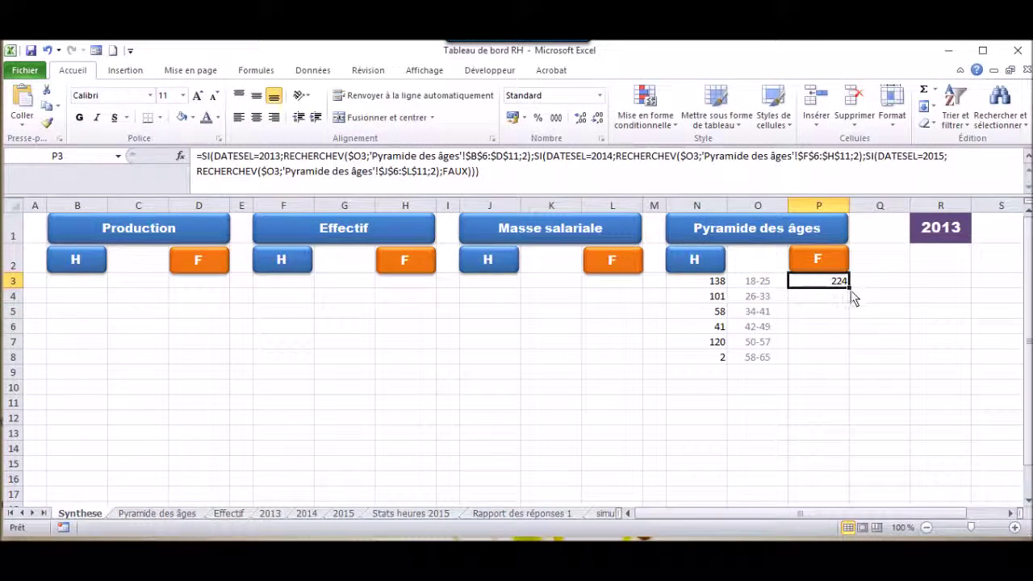
pyautogui.moveTo(849, 287); pyautogui.dragTo(842, 363)
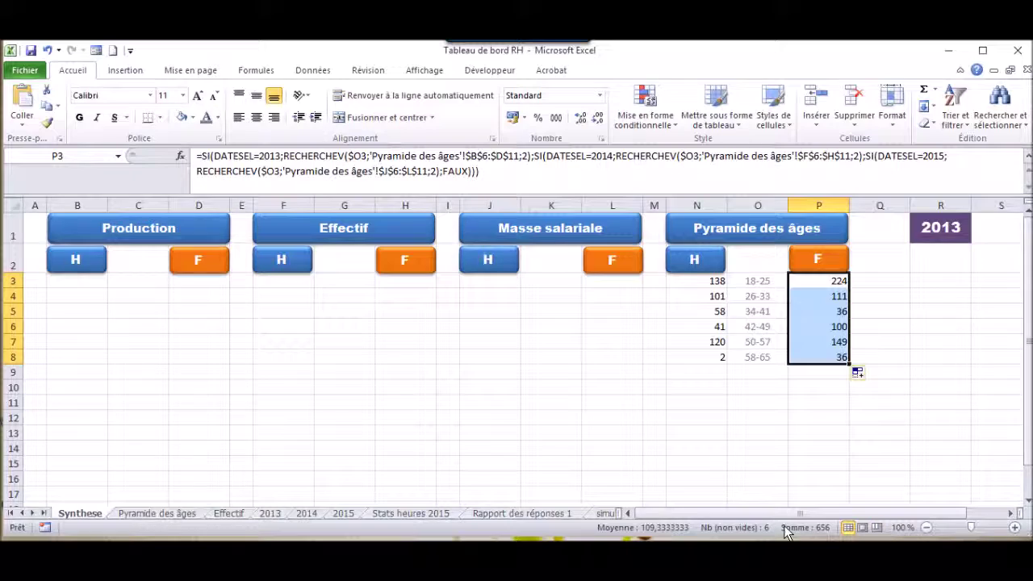
pyautogui.click(157, 513)
pyautogui.moveTo(161, 279); pyautogui.dragTo(176, 350)
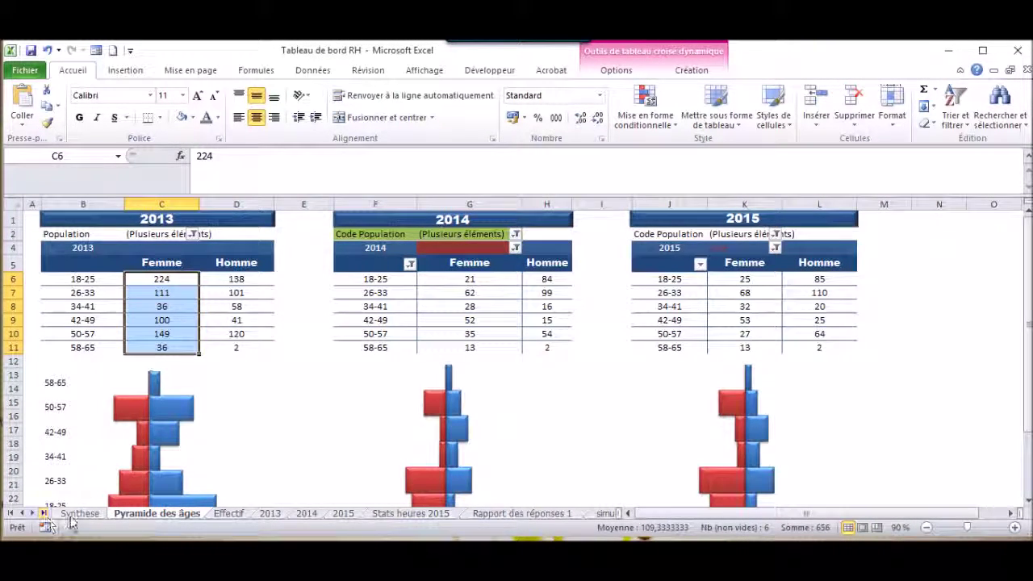
pyautogui.click(72, 515)
pyautogui.click(884, 312)
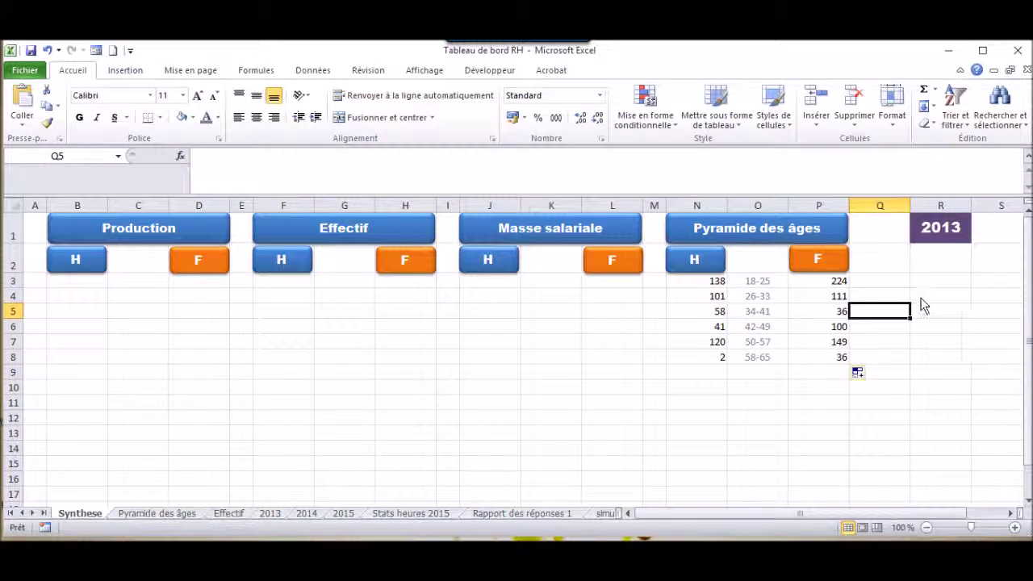
pyautogui.click(685, 380)
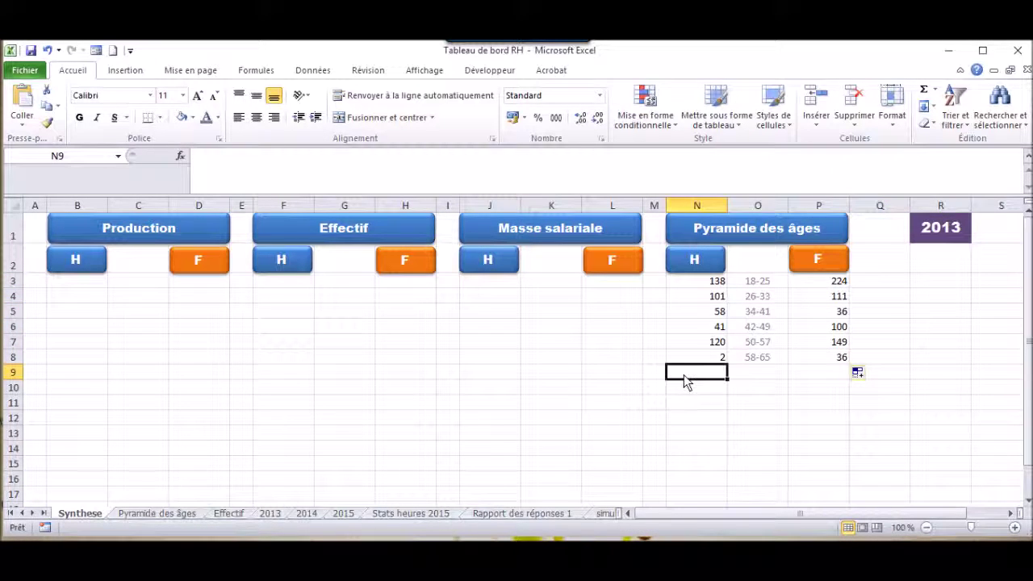
# Insert column sparklines in N9 from N3:N8 and in P9 from P3:P8
pyautogui.click(132, 71)
pyautogui.click(611, 101)
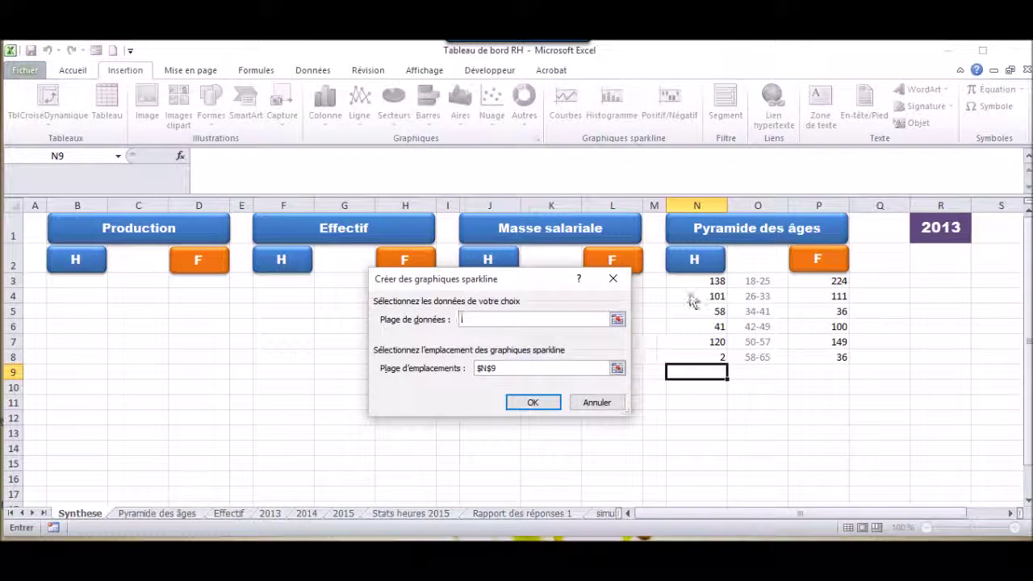
pyautogui.moveTo(715, 281); pyautogui.dragTo(721, 367)
pyautogui.press('Return')
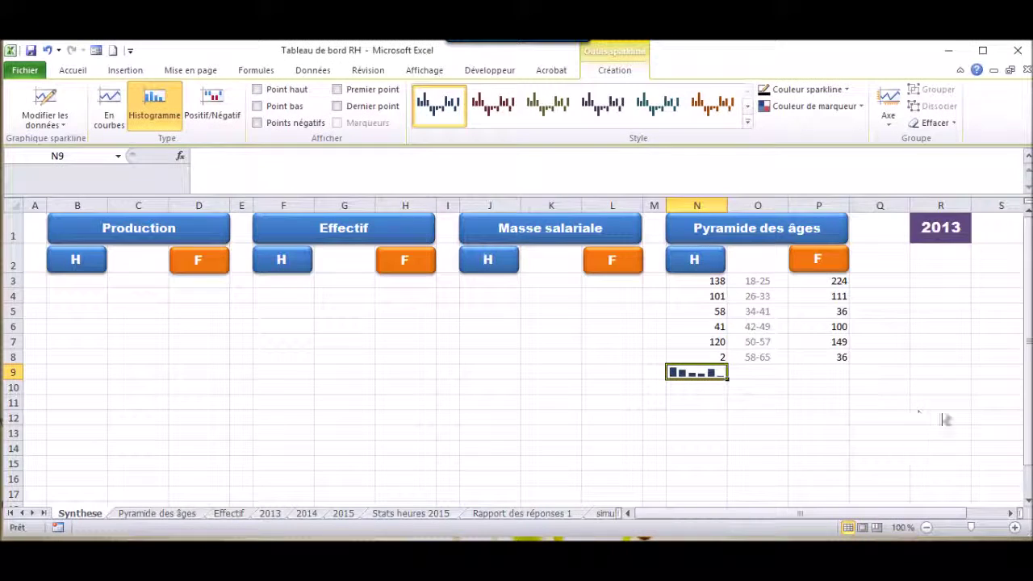
pyautogui.click(818, 372)
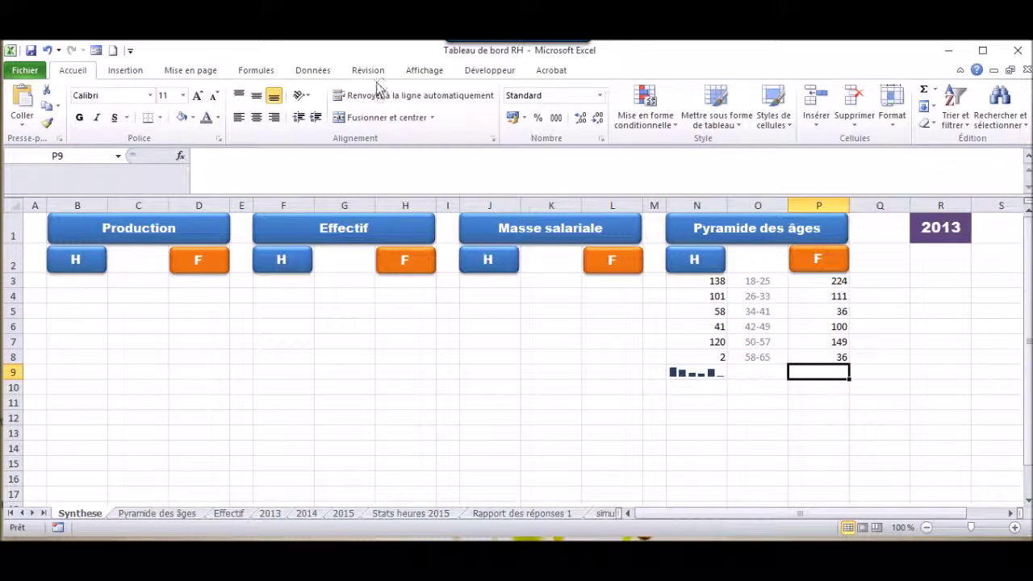
pyautogui.click(126, 70)
pyautogui.click(611, 103)
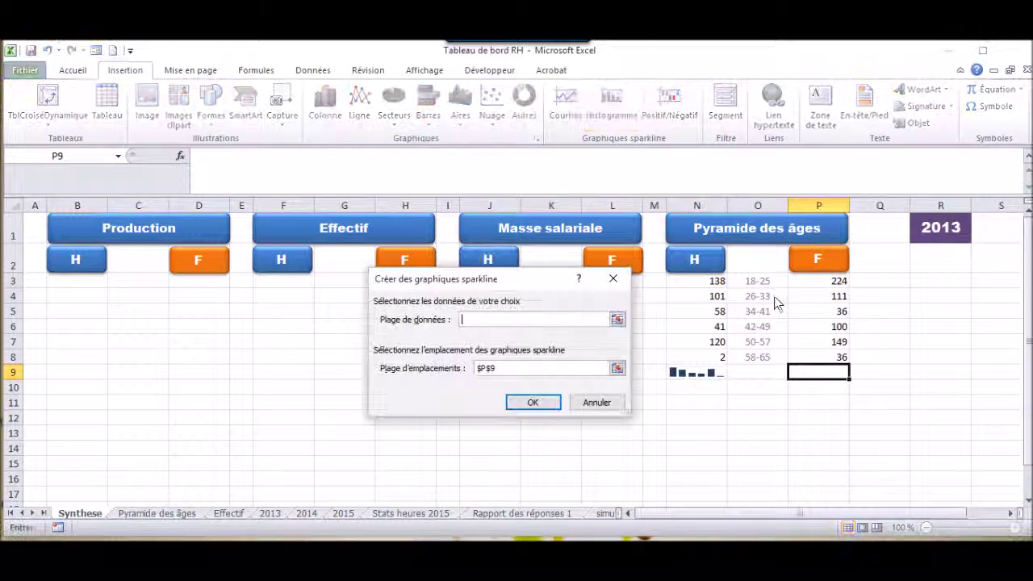
pyautogui.moveTo(811, 283); pyautogui.dragTo(827, 358)
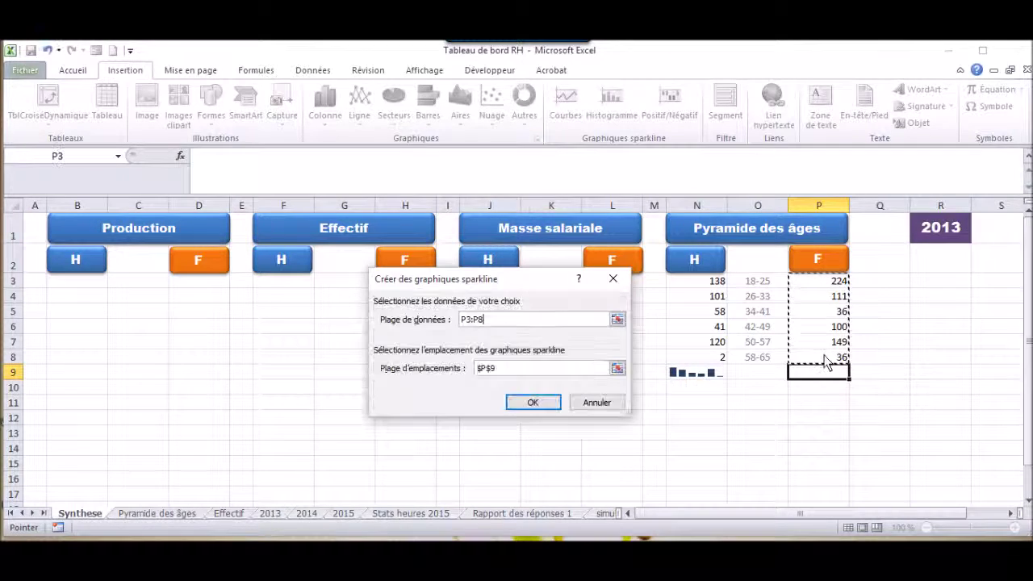
pyautogui.press('Return')
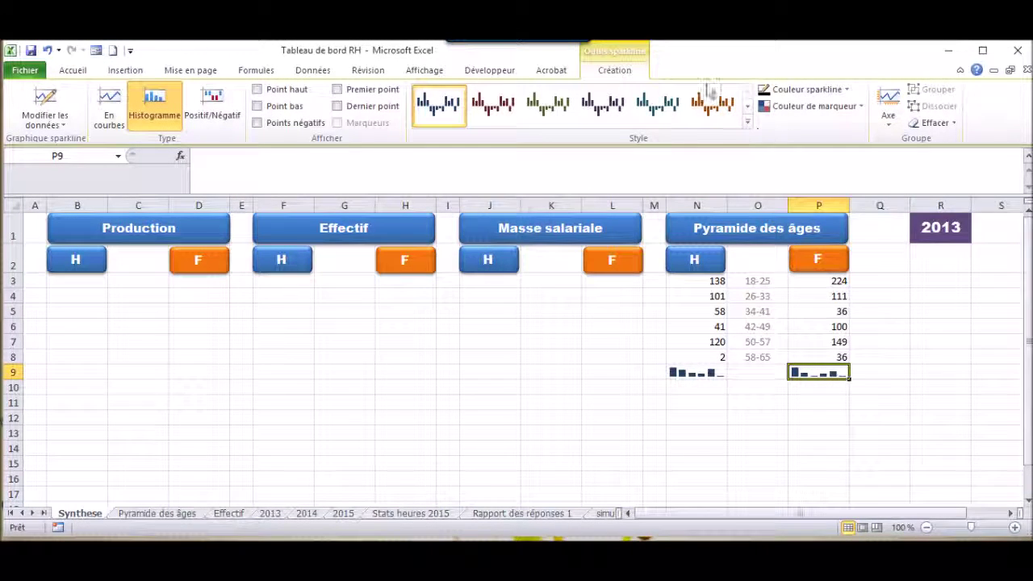
# Style the P9 sparkline orange and the N9 sparkline a lighter blue
pyautogui.click(747, 121)
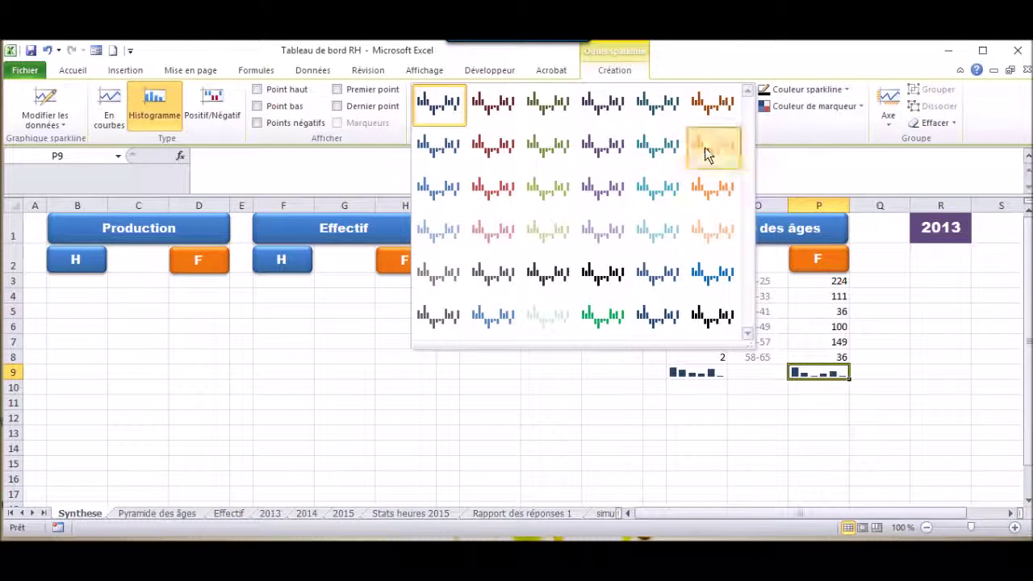
pyautogui.click(707, 150)
pyautogui.click(707, 374)
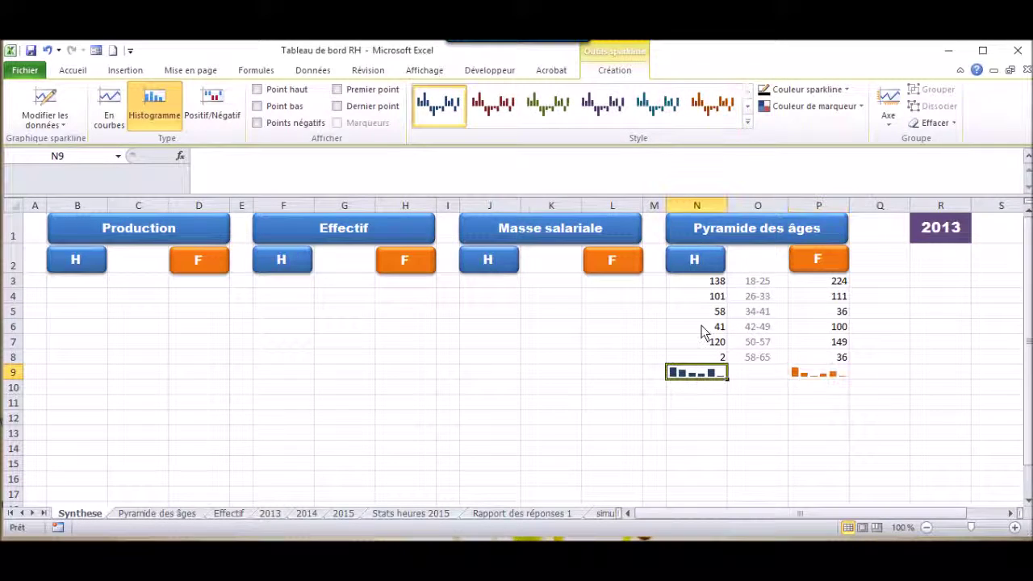
pyautogui.click(746, 122)
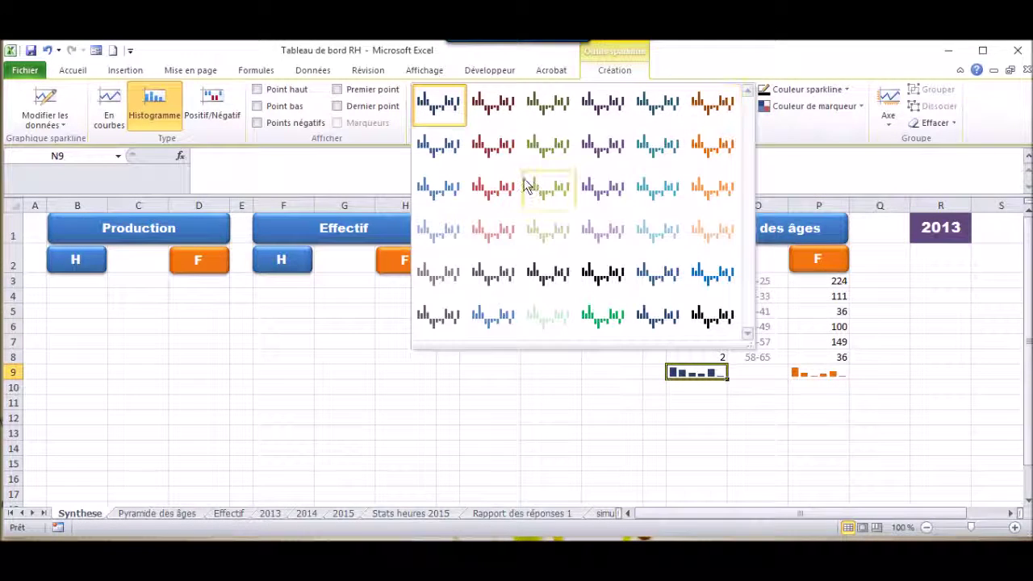
pyautogui.click(451, 191)
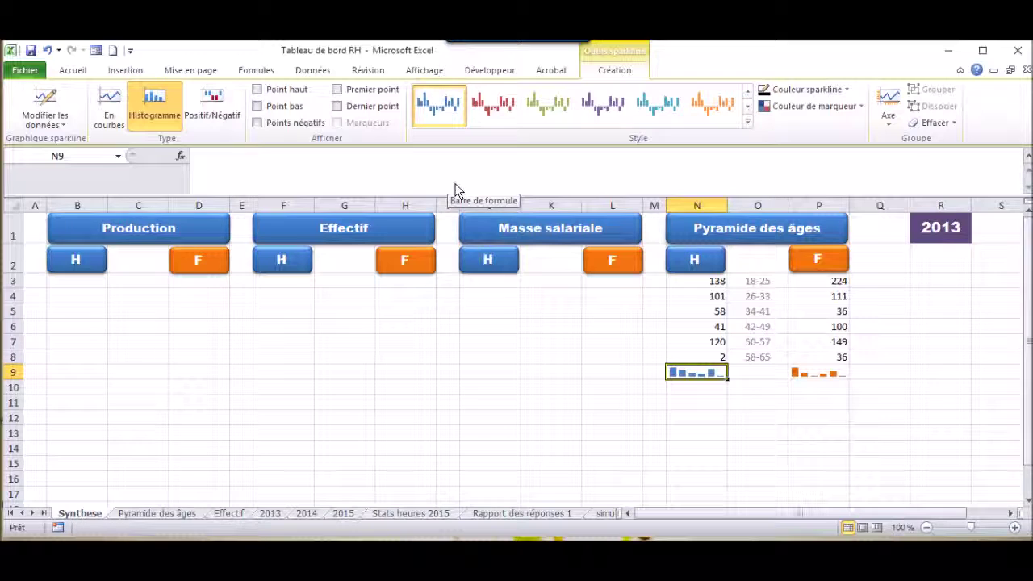